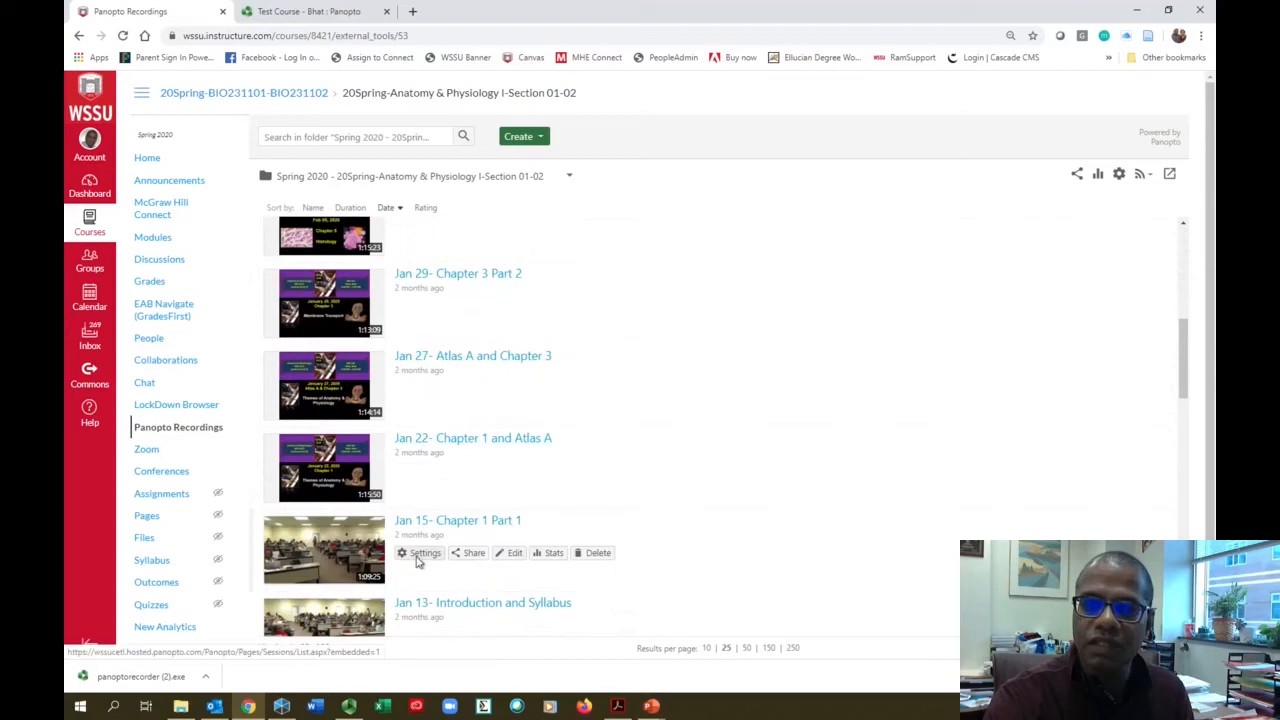
# Open the Jan 27 Chapter 3 (Cell Structure & Function) class recording page from the Week 4 module.
pyautogui.scroll(2, 420, 550)
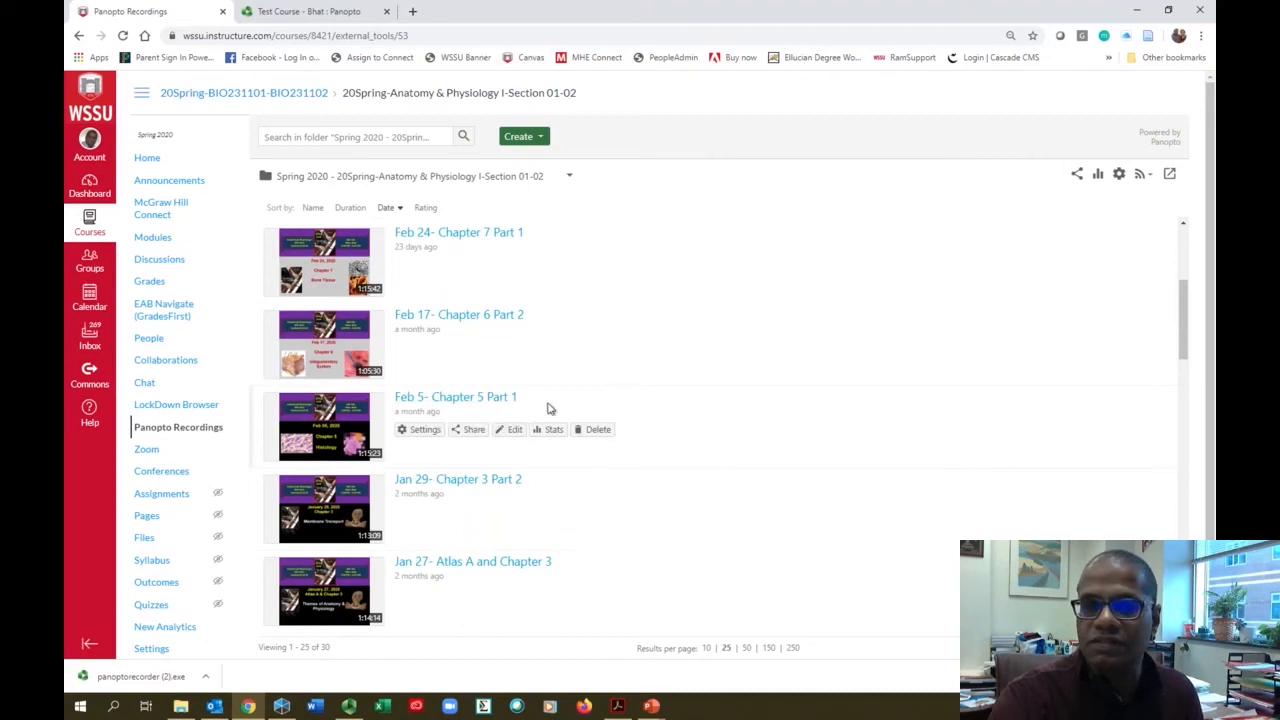
pyautogui.scroll(3, 497, 410)
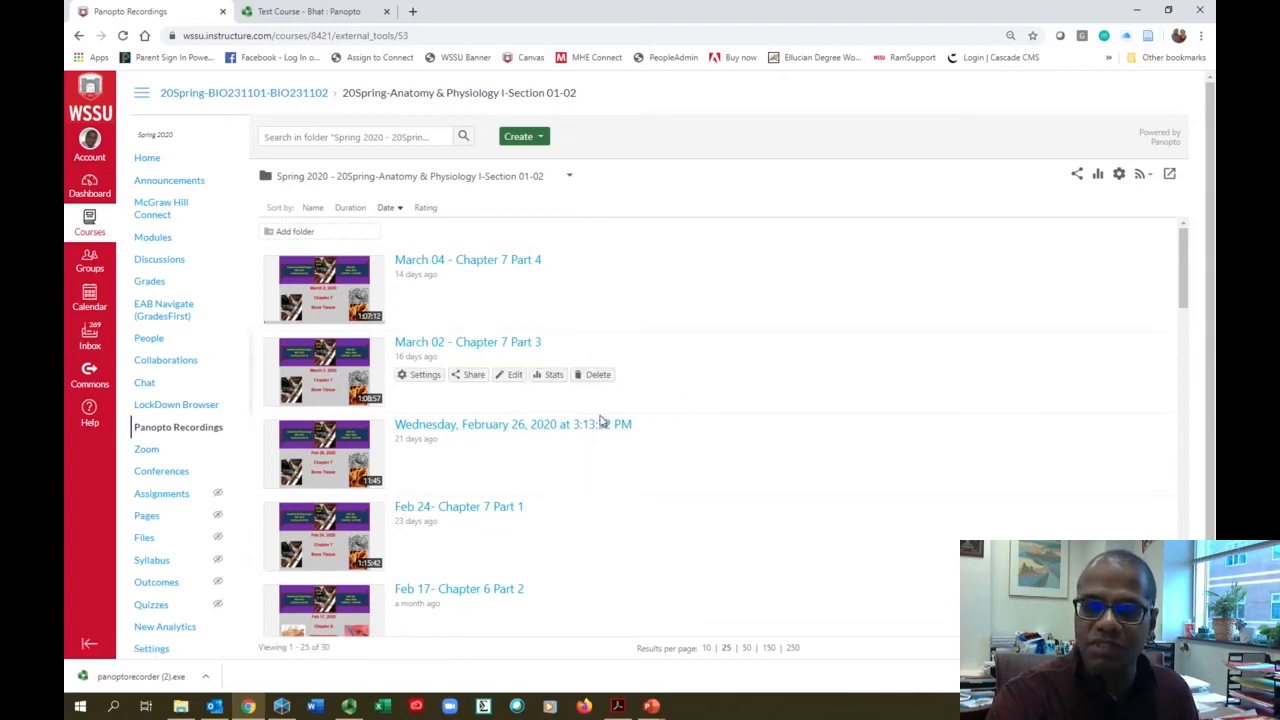
pyautogui.click(155, 240)
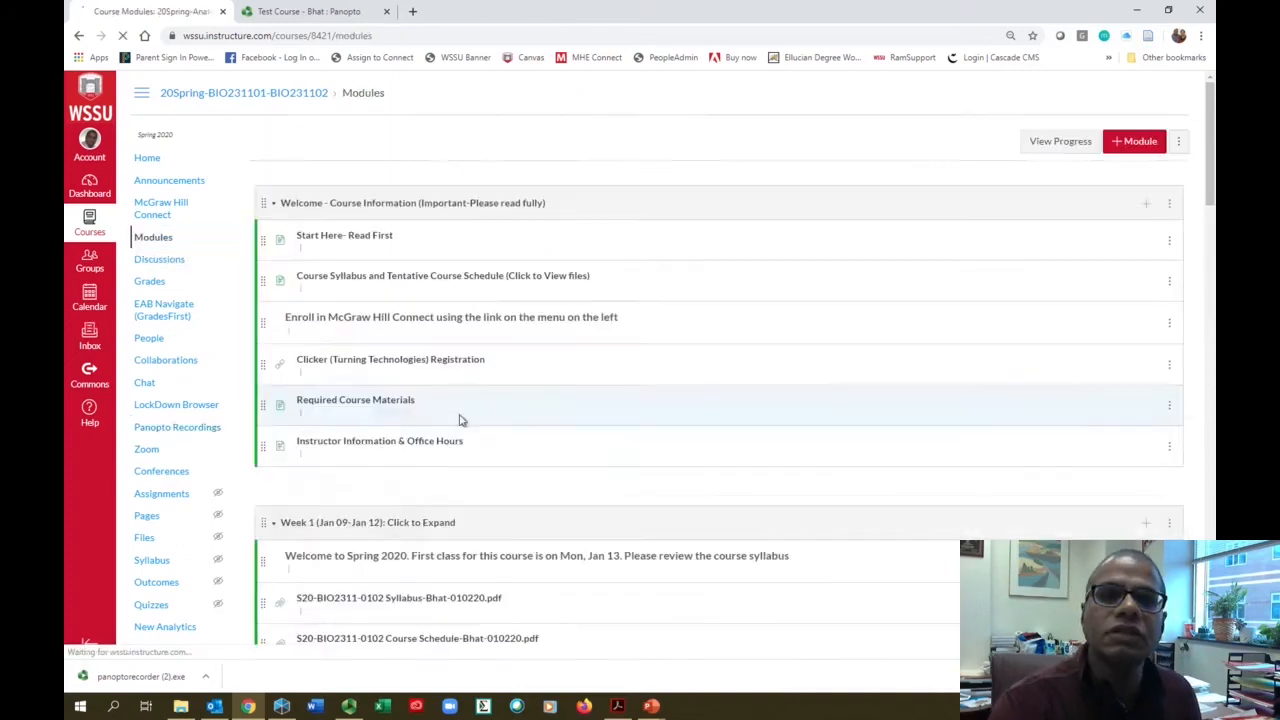
pyautogui.scroll(-2, 517, 425)
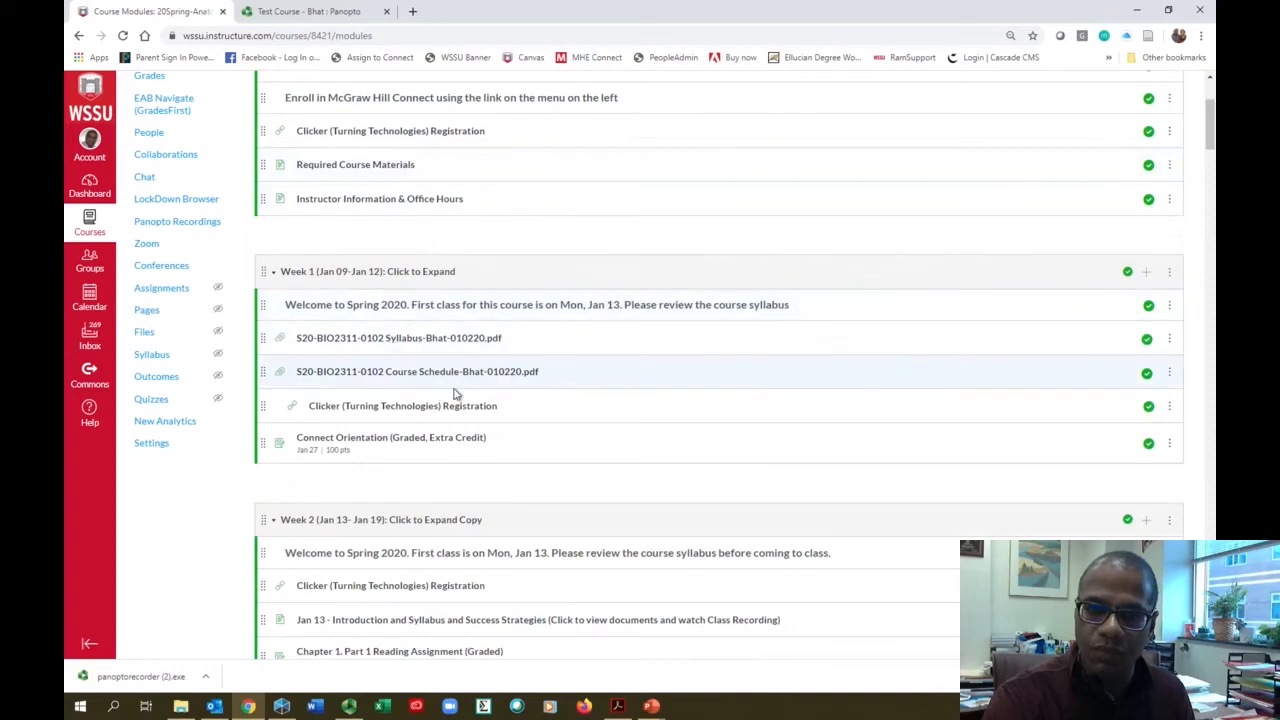
pyautogui.scroll(-2, 440, 400)
pyautogui.scroll(-10, 418, 410)
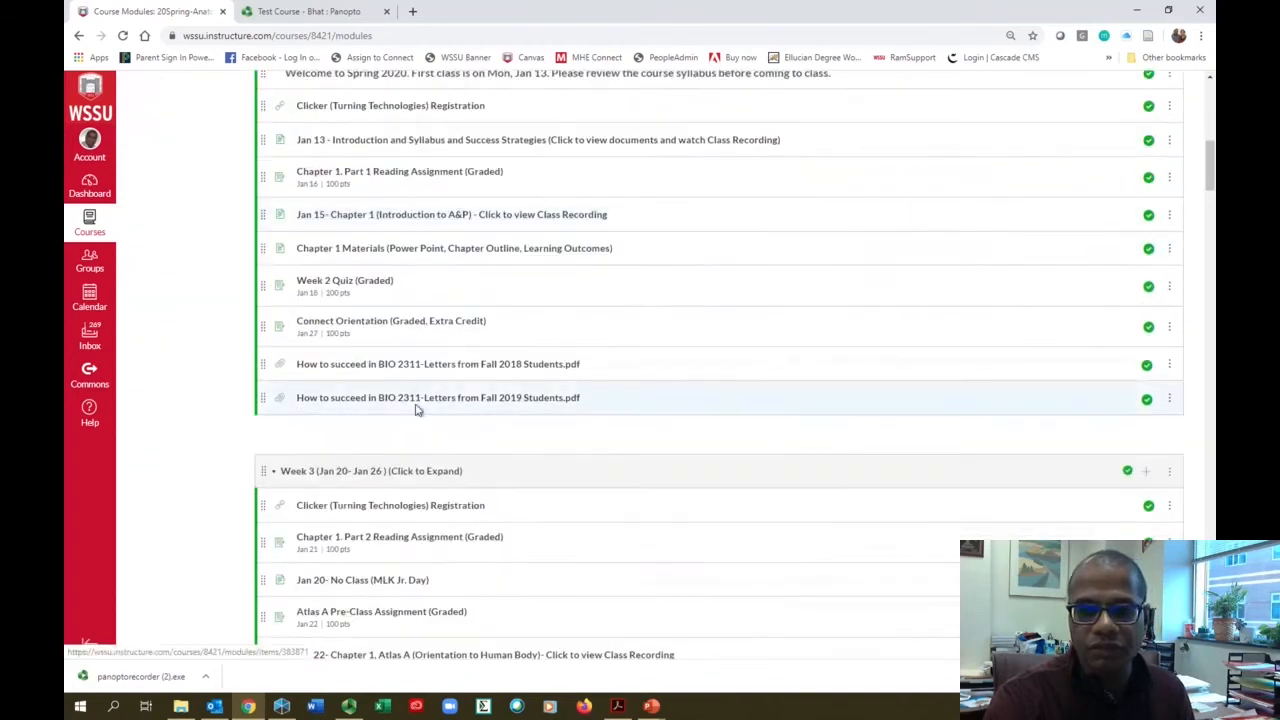
pyautogui.scroll(-3, 418, 410)
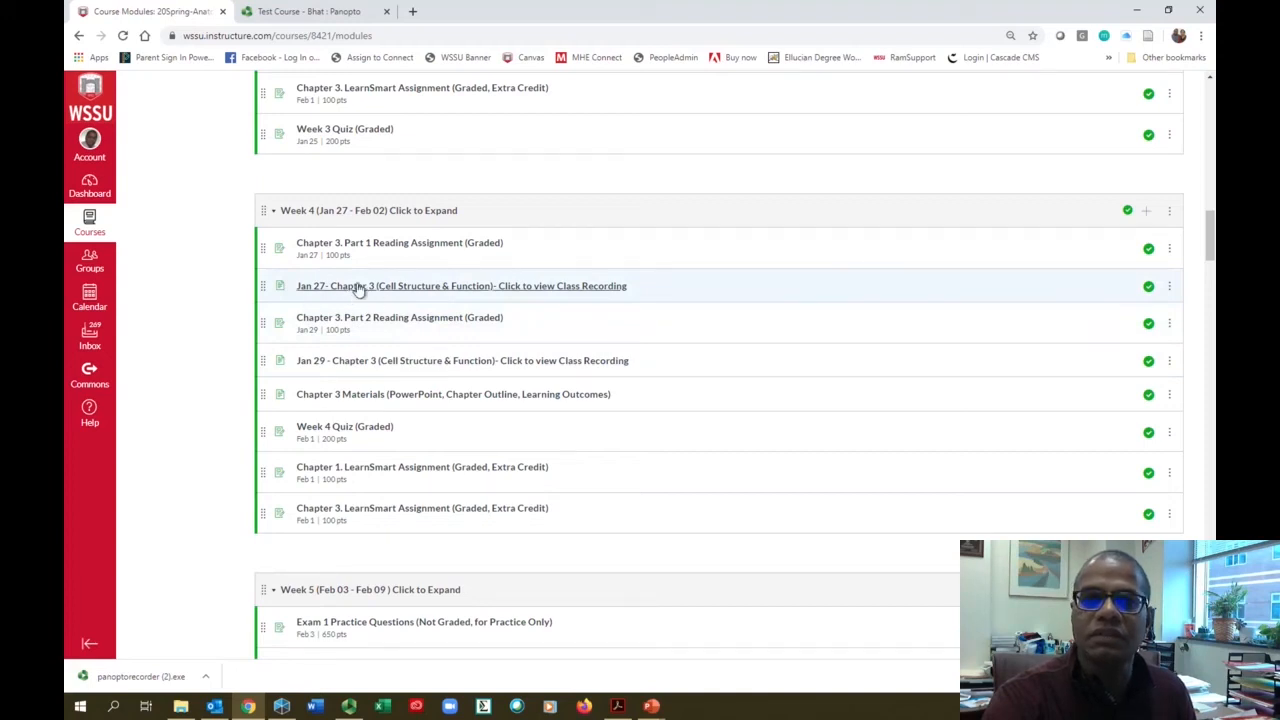
pyautogui.click(541, 287)
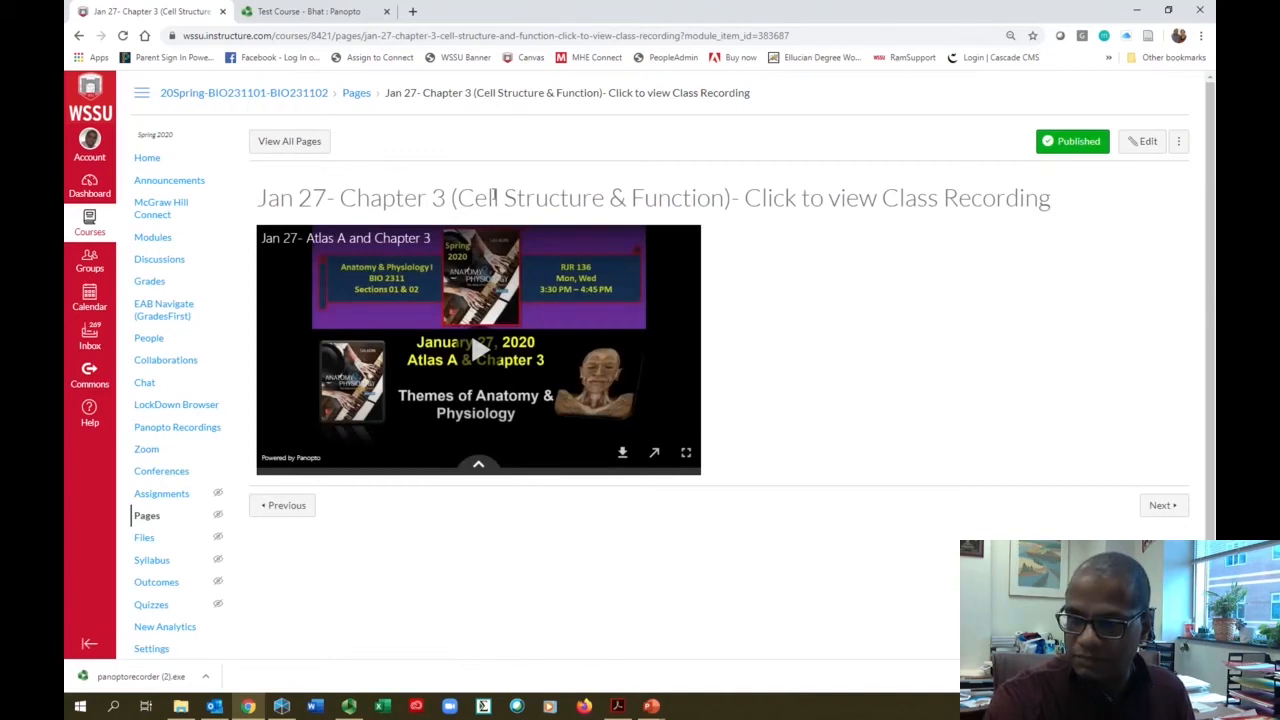
# Add a new page named "Chapter 7 Part 3" to the Week 11 (March 16 - Mar 22) module, without indentation.
pyautogui.click(150, 239)
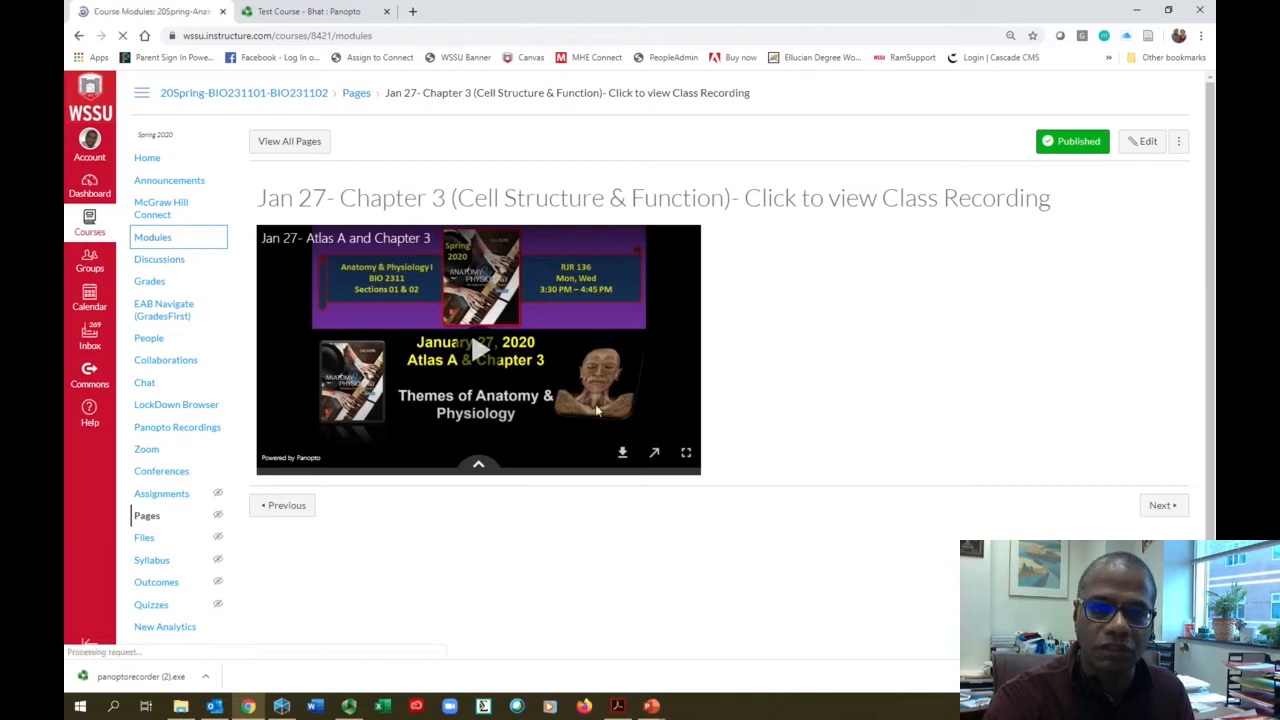
pyautogui.scroll(-3, 570, 515)
pyautogui.scroll(-12, 570, 505)
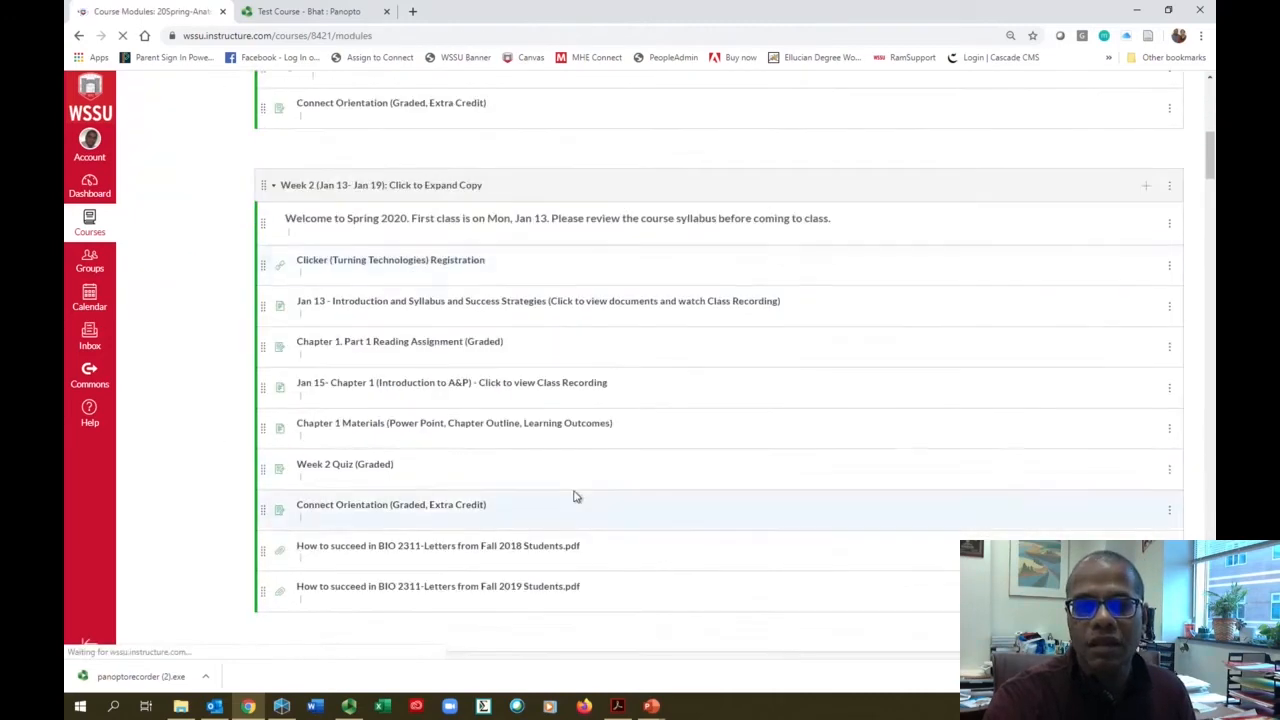
pyautogui.scroll(-5, 575, 497)
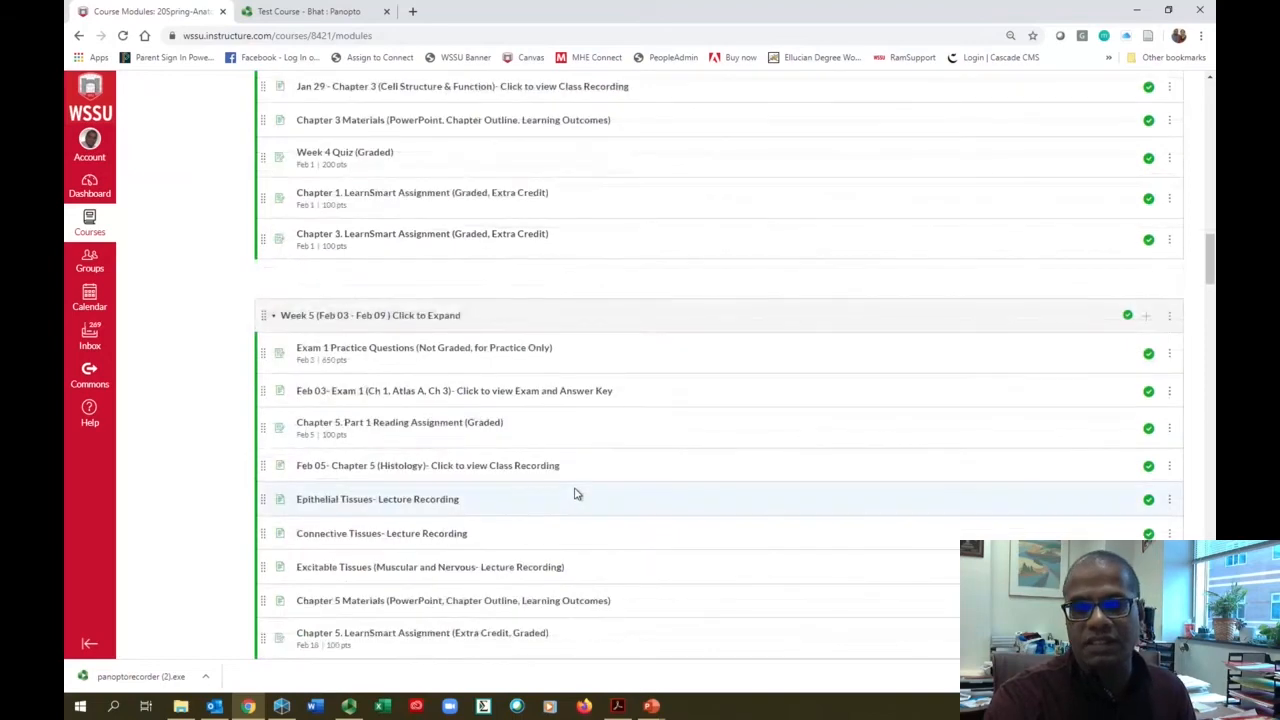
pyautogui.scroll(-7, 575, 494)
pyautogui.scroll(-8, 575, 494)
pyautogui.scroll(-8, 575, 494)
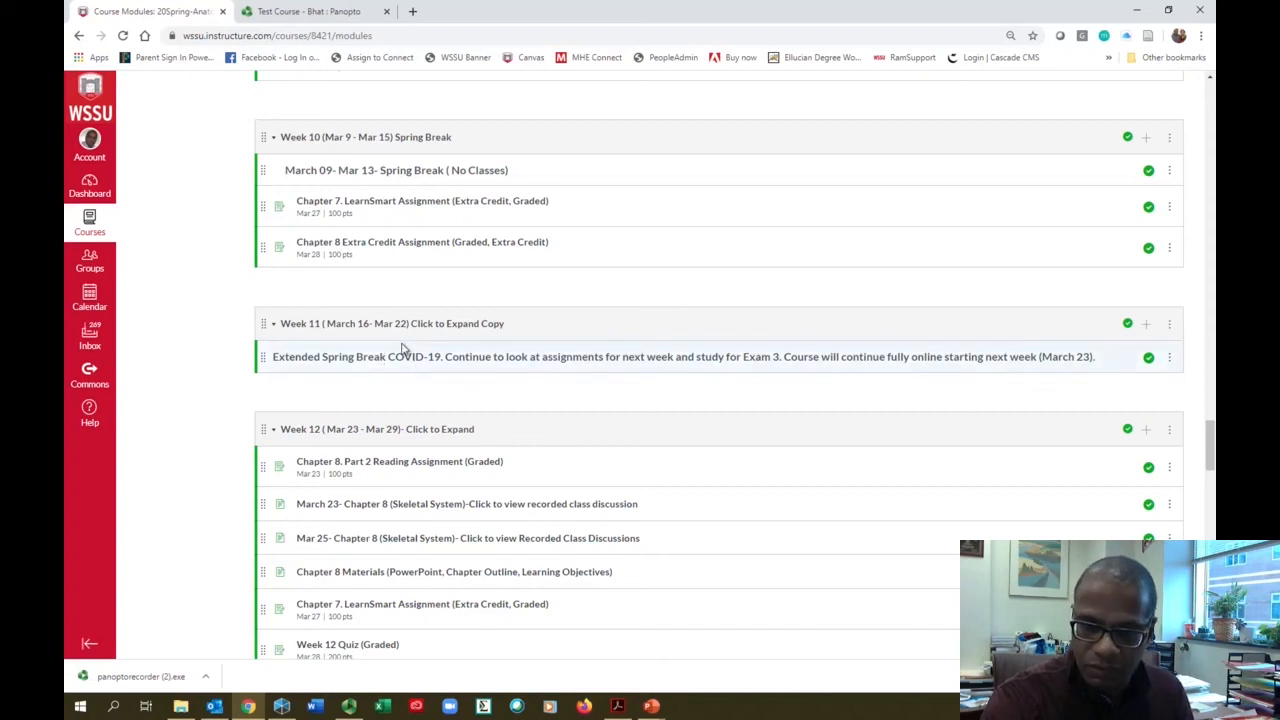
pyautogui.click(1146, 325)
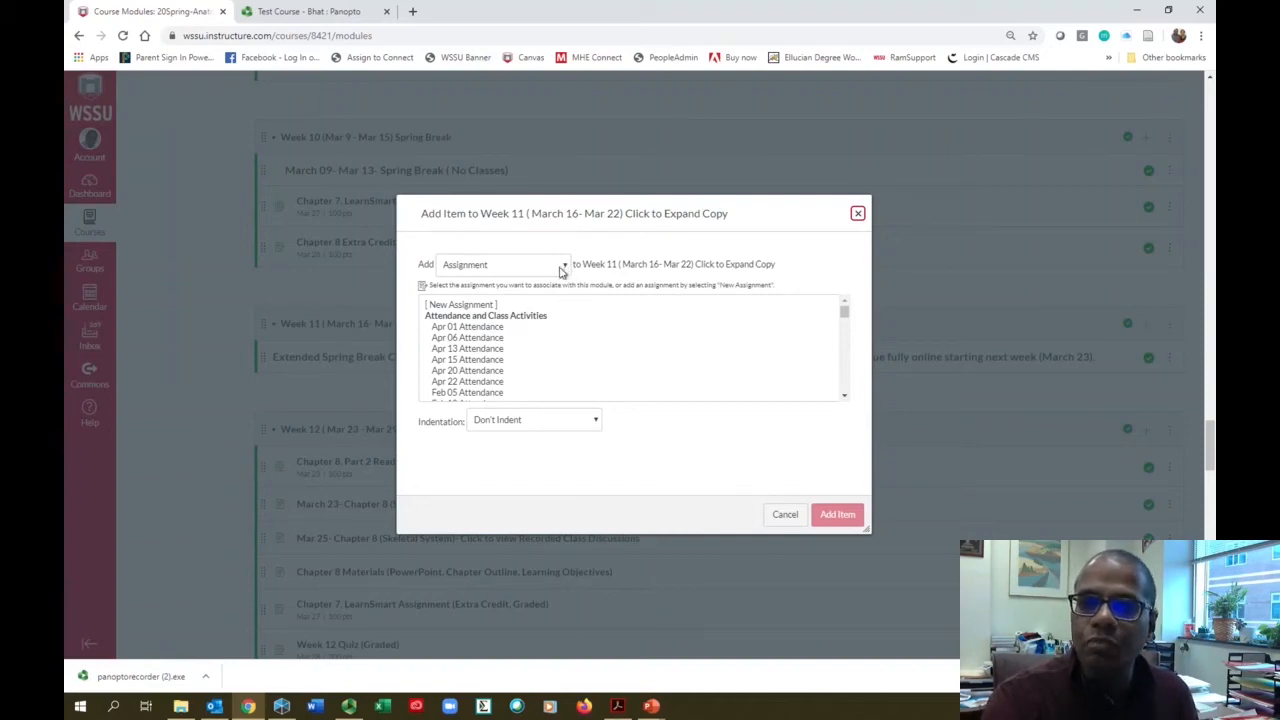
pyautogui.click(566, 268)
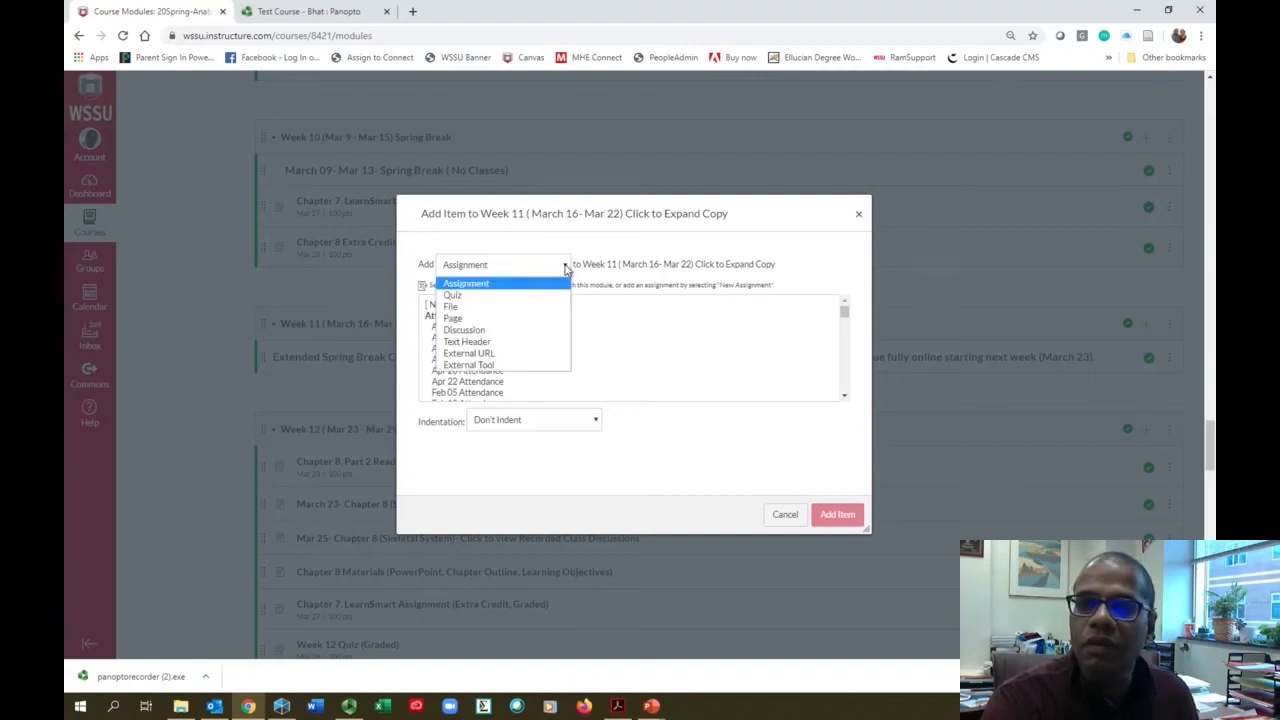
pyautogui.click(455, 319)
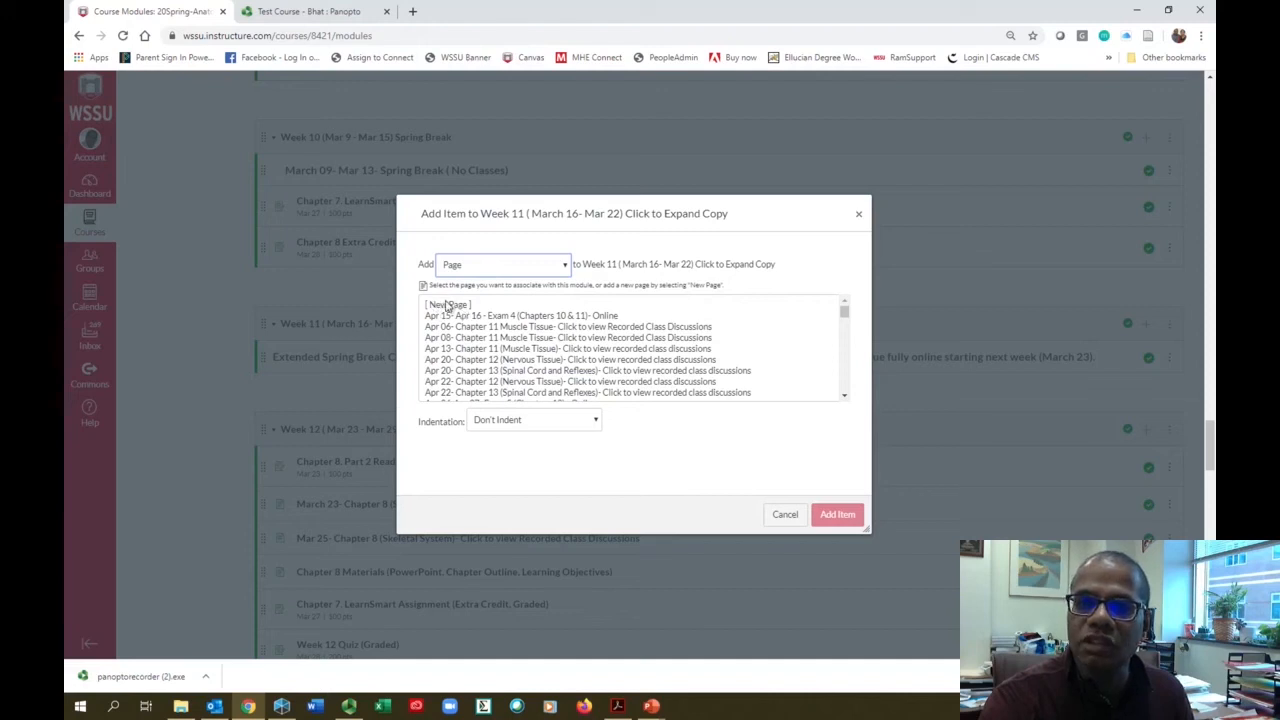
pyautogui.click(447, 305)
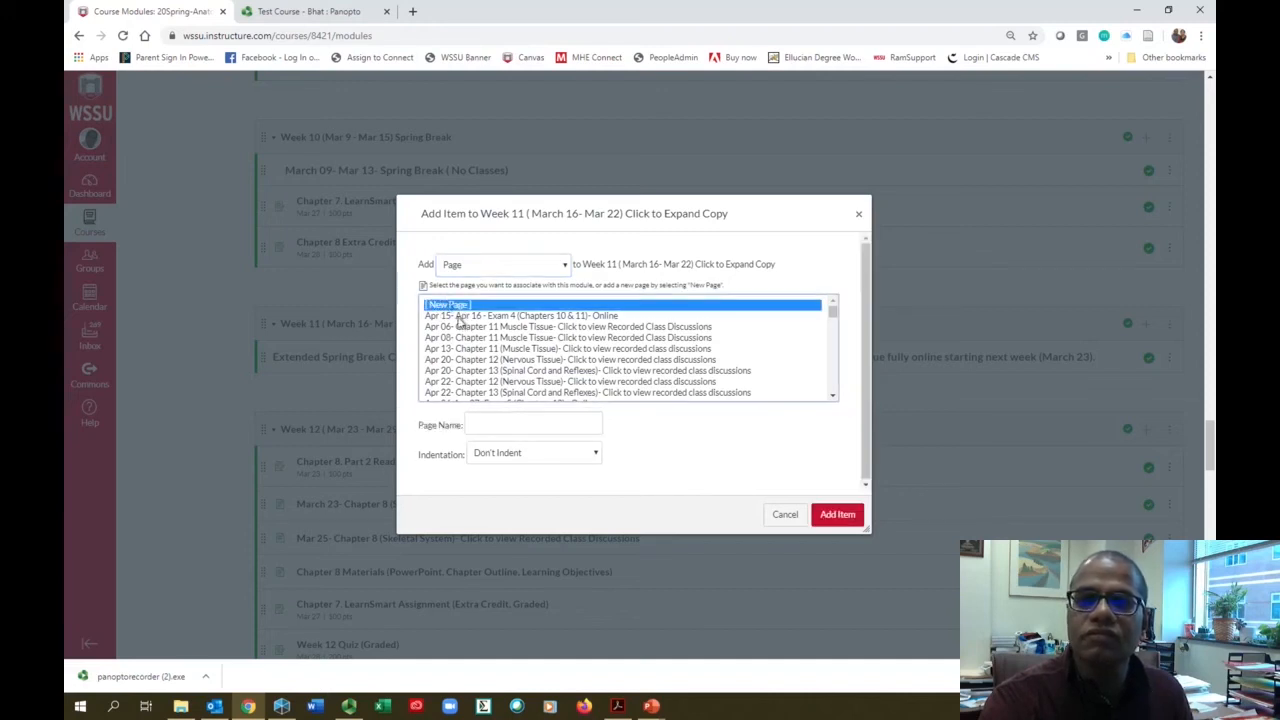
pyautogui.click(498, 421)
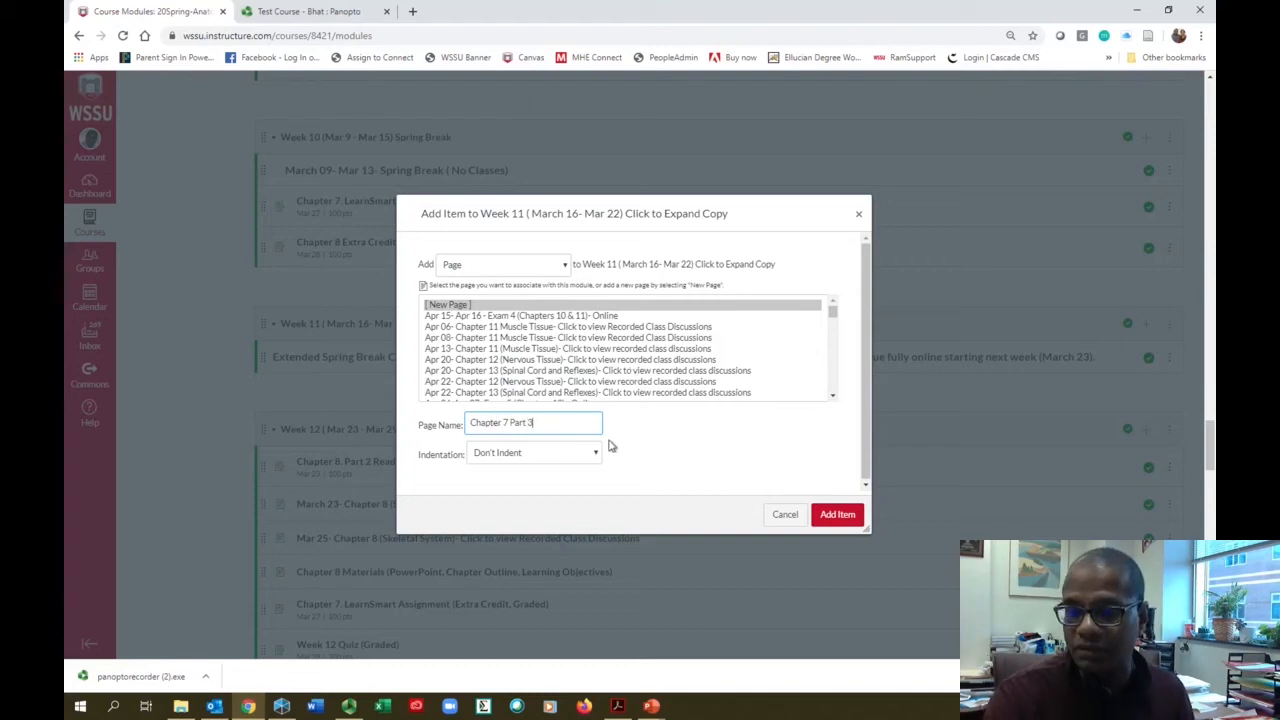
pyautogui.click(838, 515)
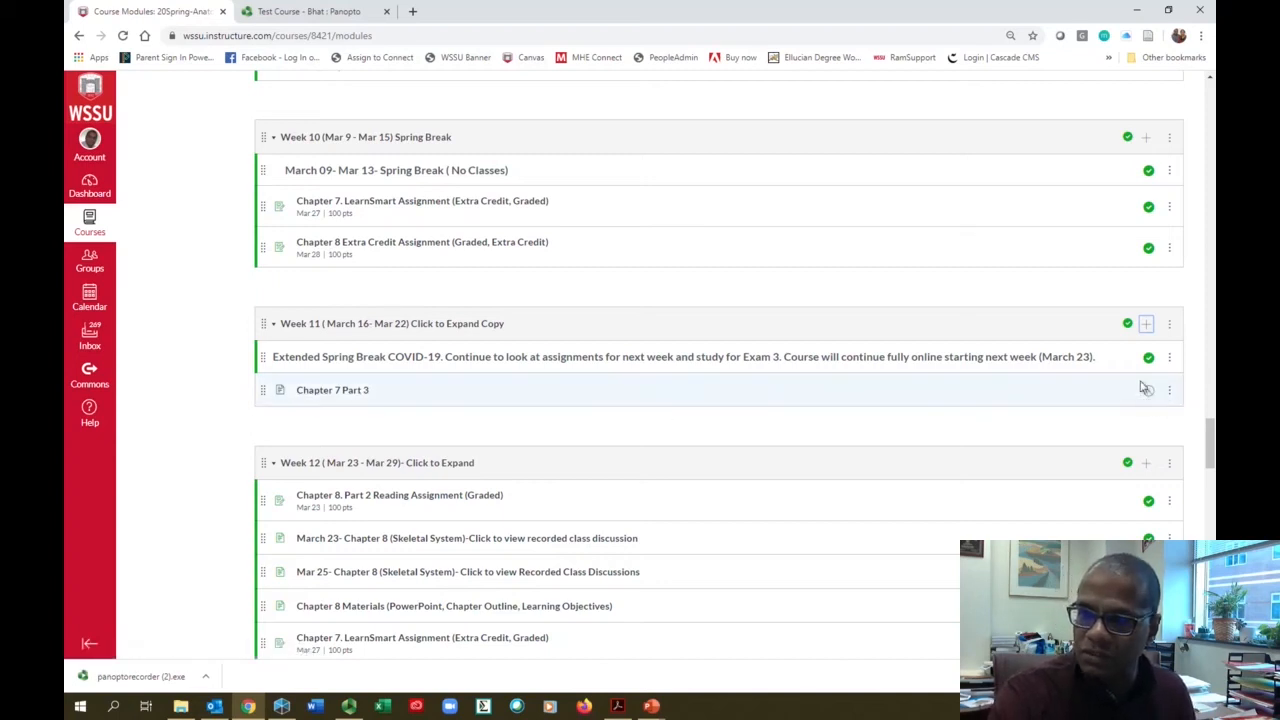
# Embed the Panopto recording "March 02 - Chapter 7 Part 3" in the Chapter 7 Part 3 page, then save and publish it.
pyautogui.click(348, 397)
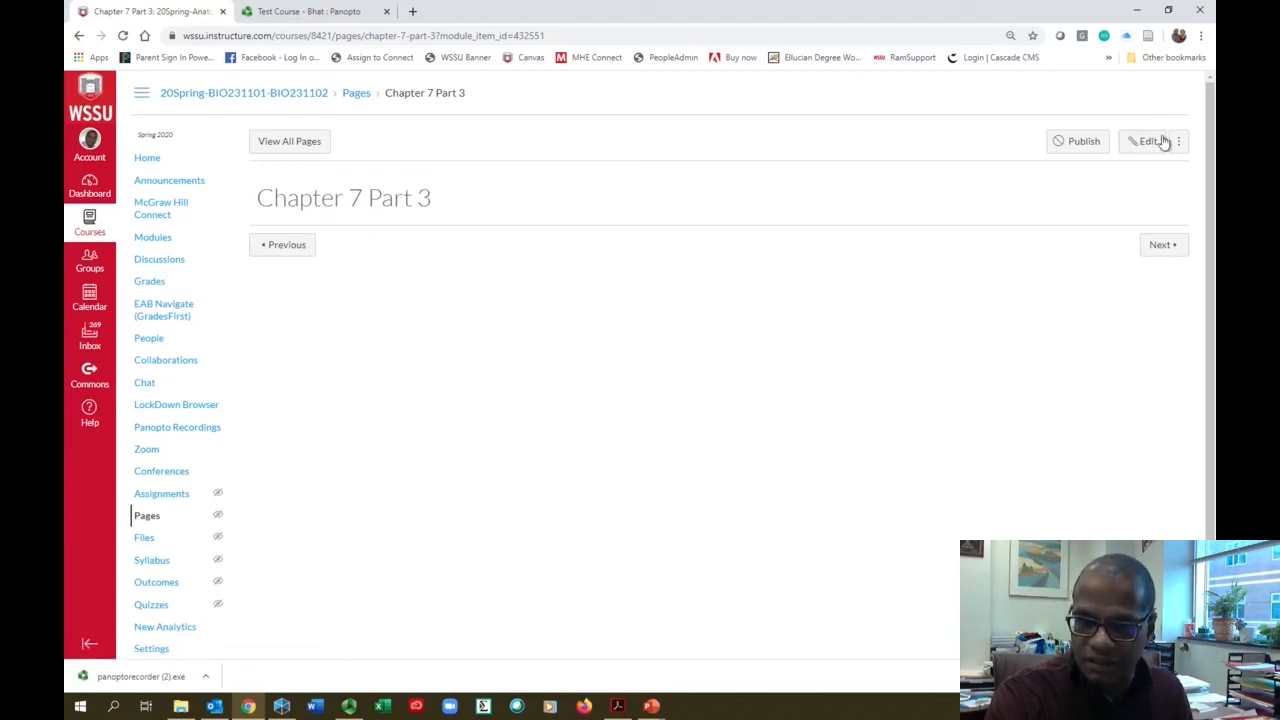
pyautogui.click(1143, 141)
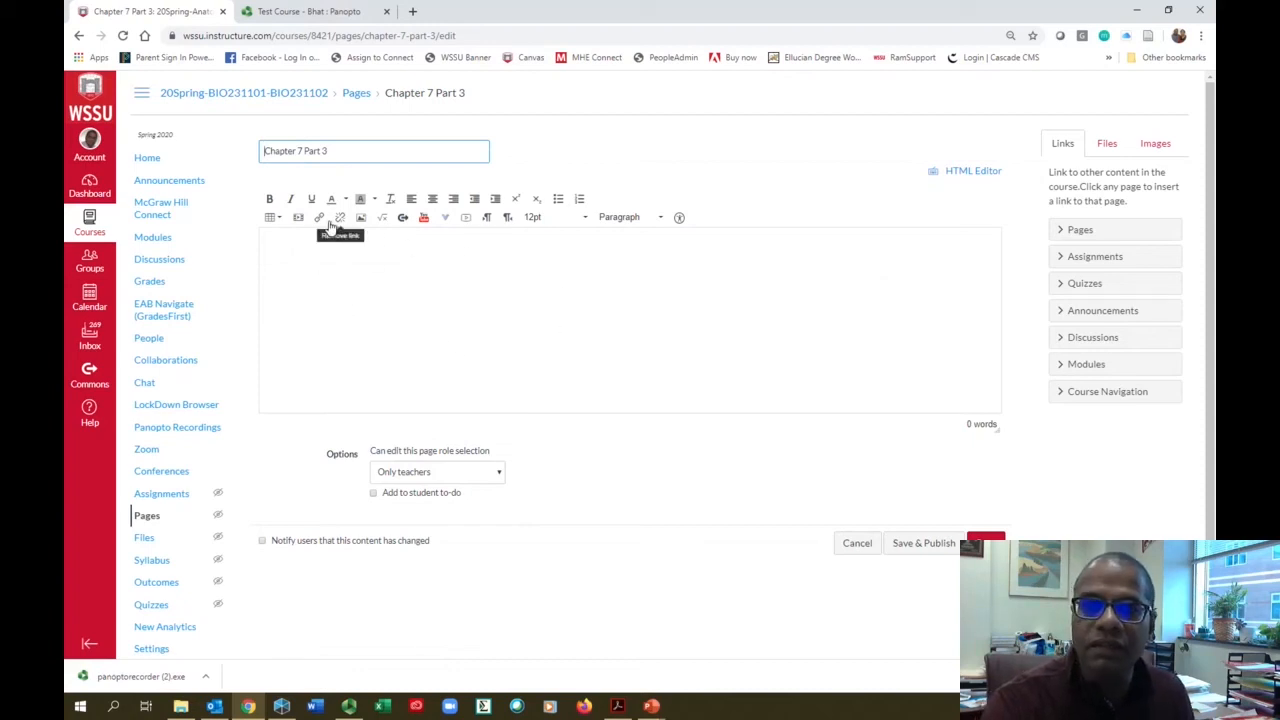
pyautogui.click(447, 219)
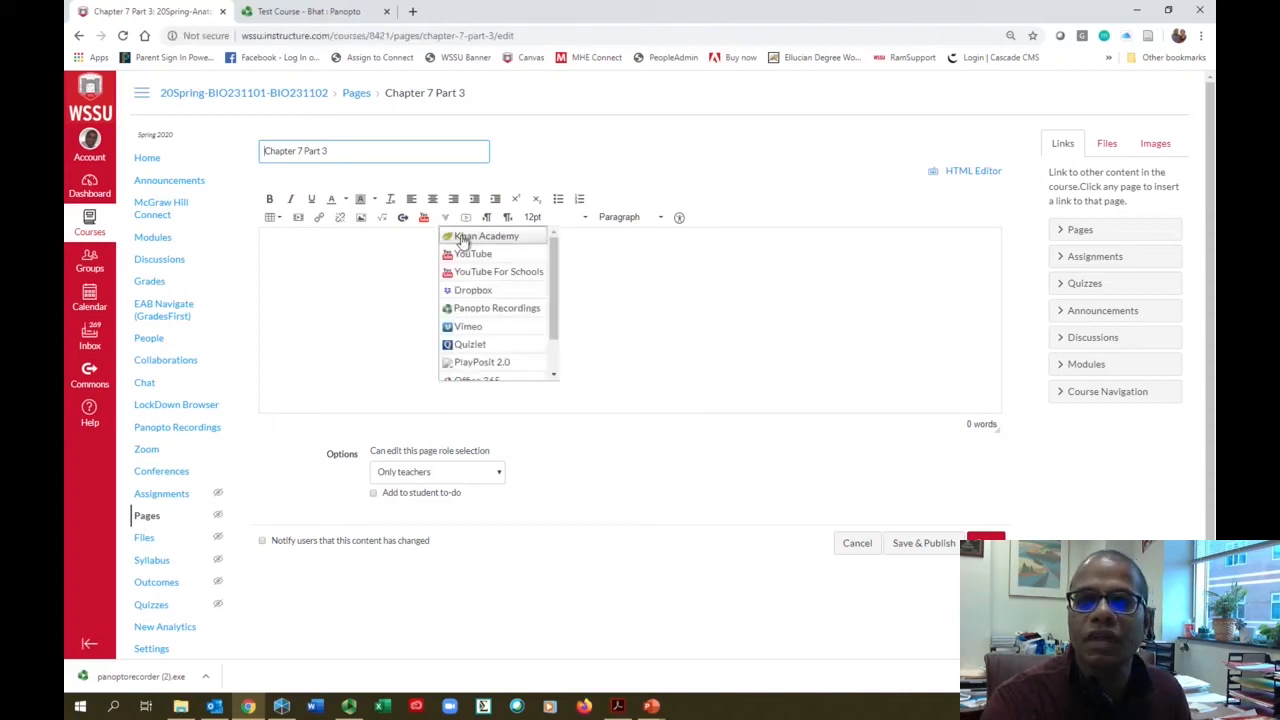
pyautogui.scroll(-1, 470, 335)
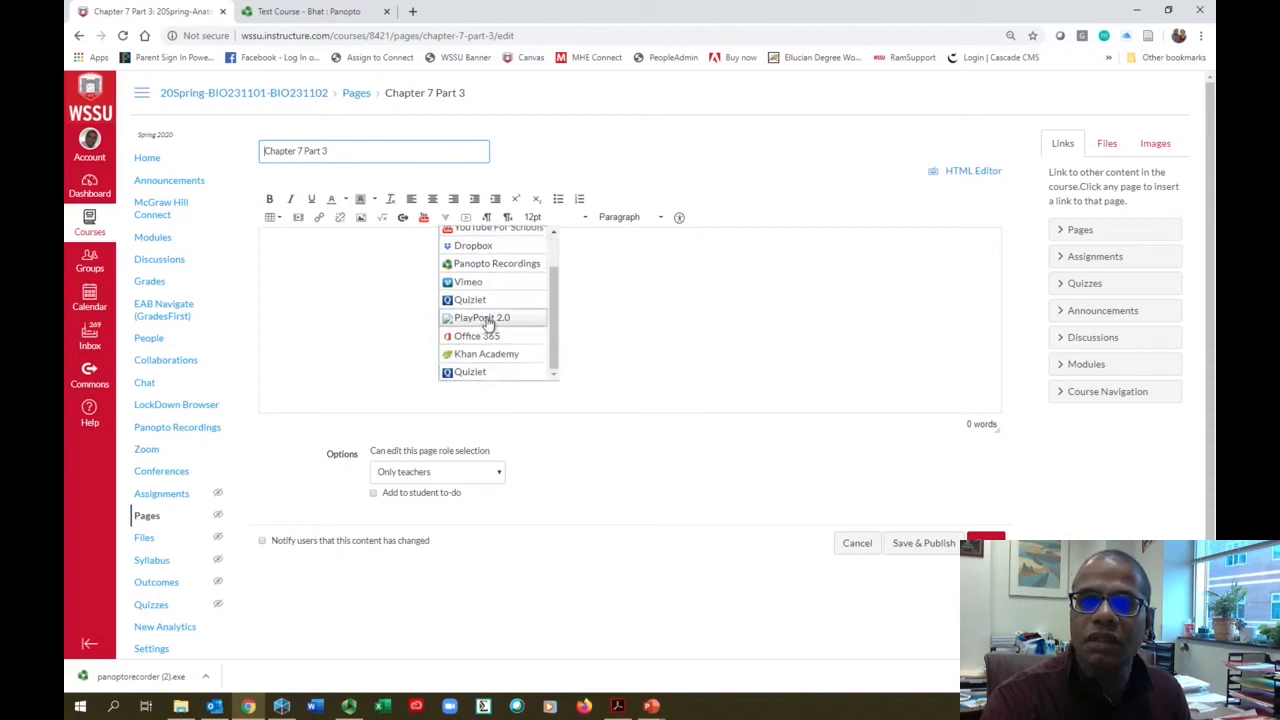
pyautogui.scroll(1, 488, 292)
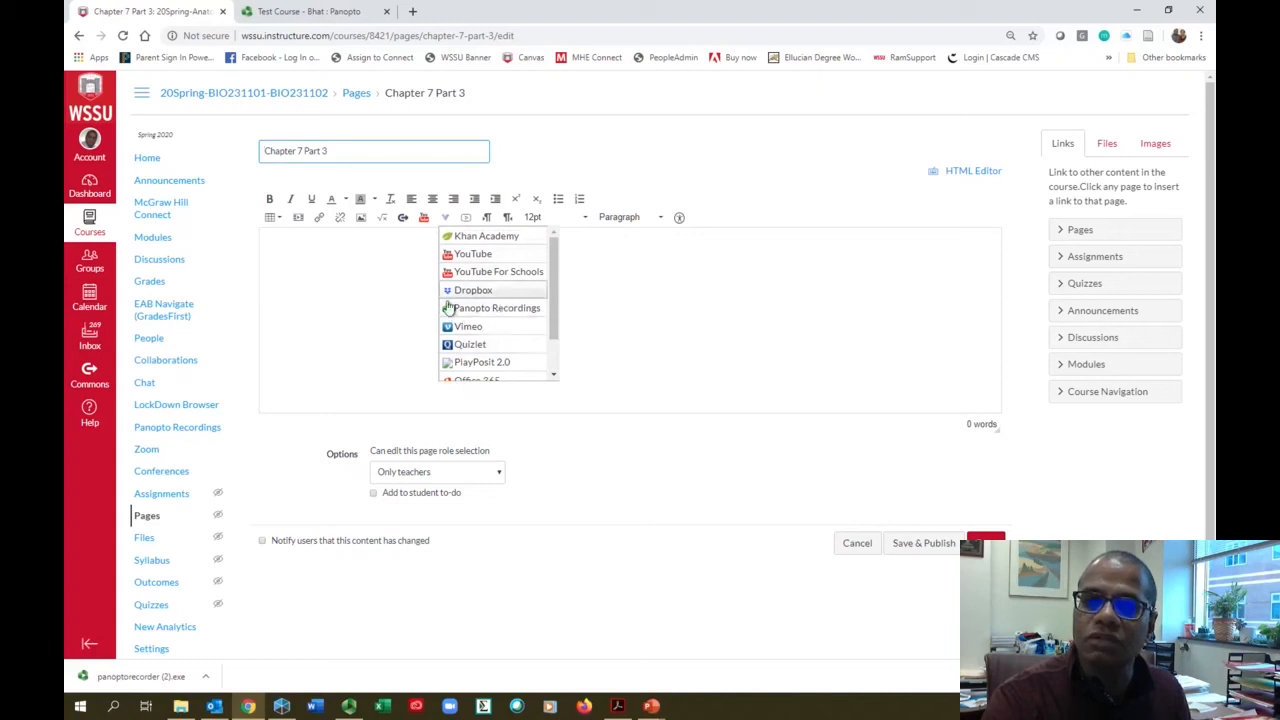
pyautogui.click(497, 310)
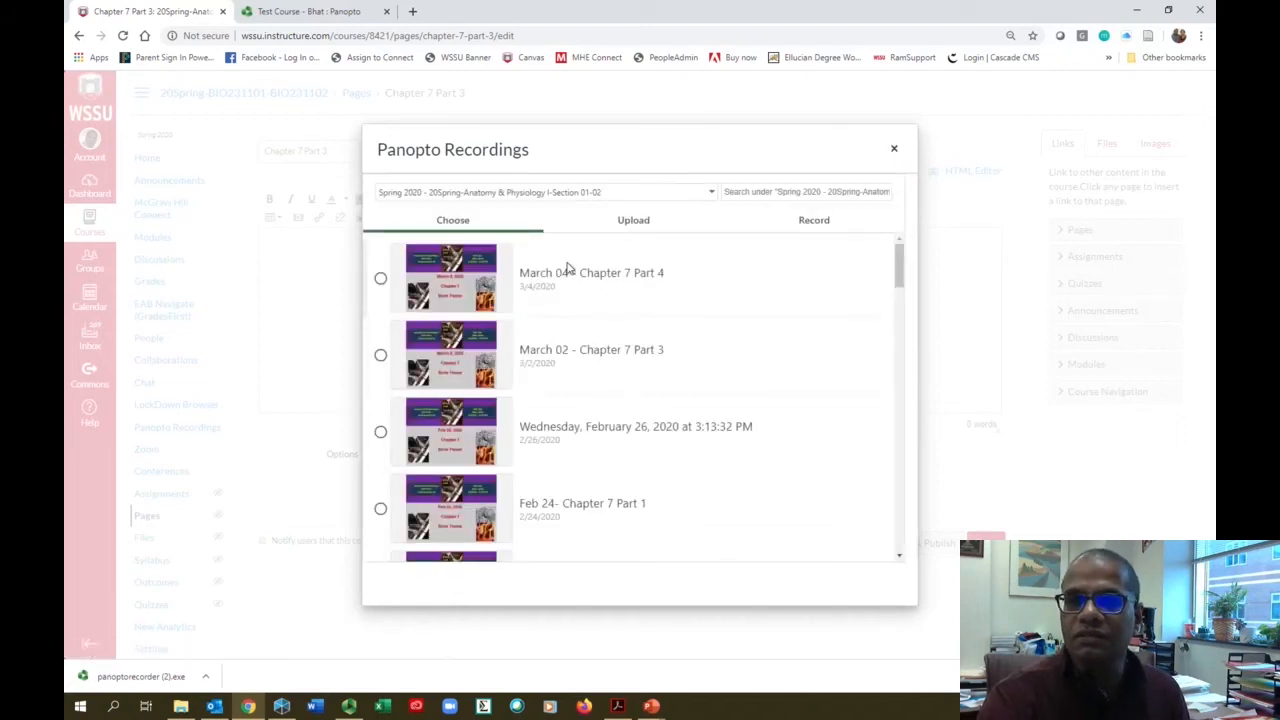
pyautogui.scroll(-4, 548, 423)
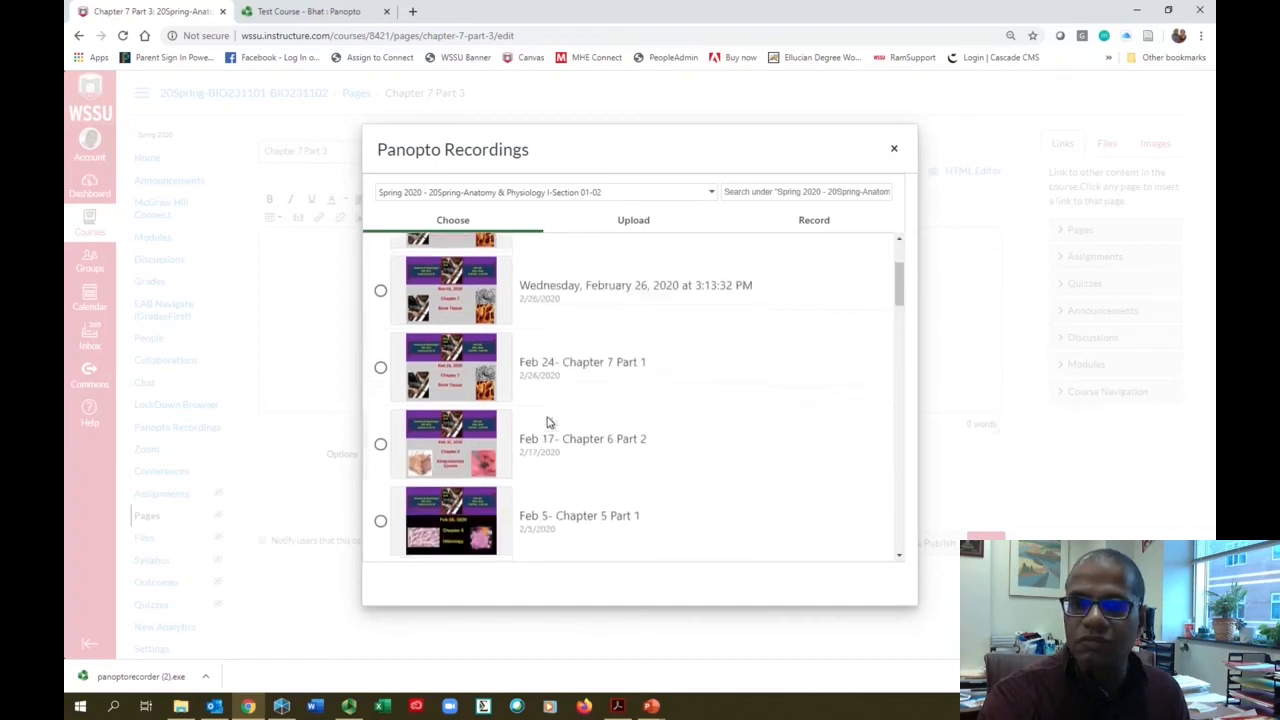
pyautogui.scroll(2, 549, 424)
pyautogui.scroll(2, 549, 425)
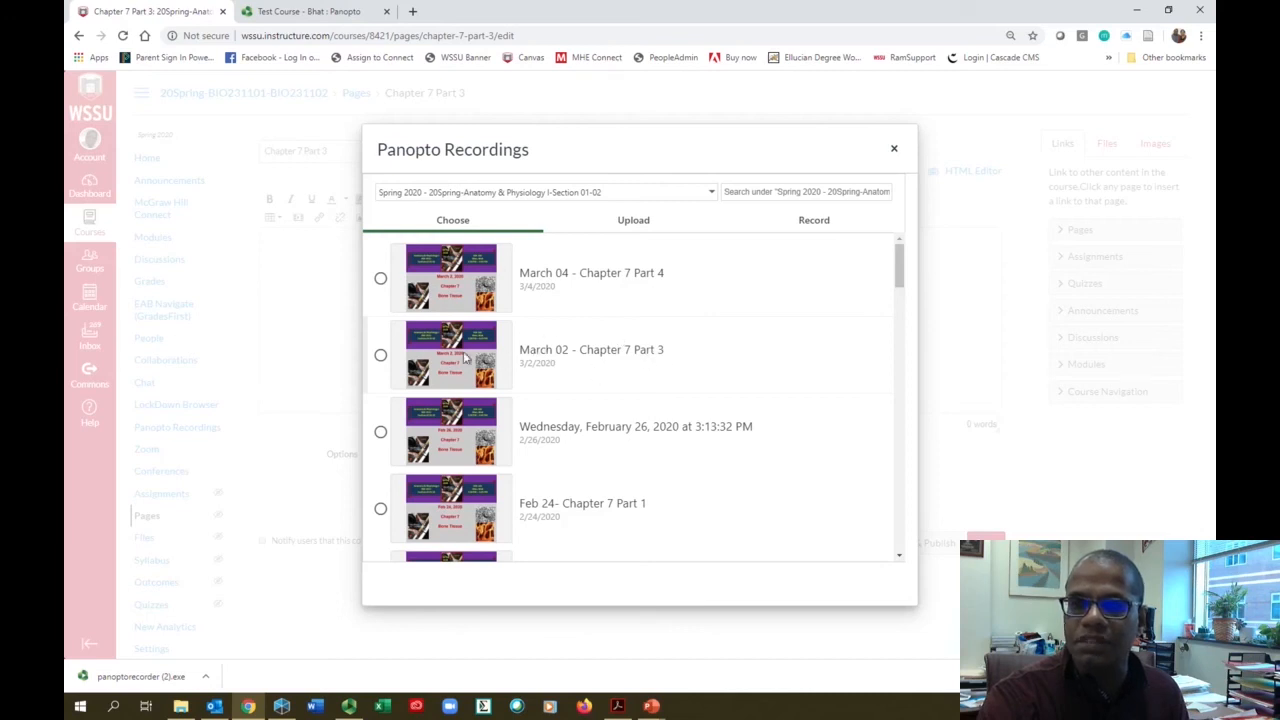
pyautogui.click(380, 356)
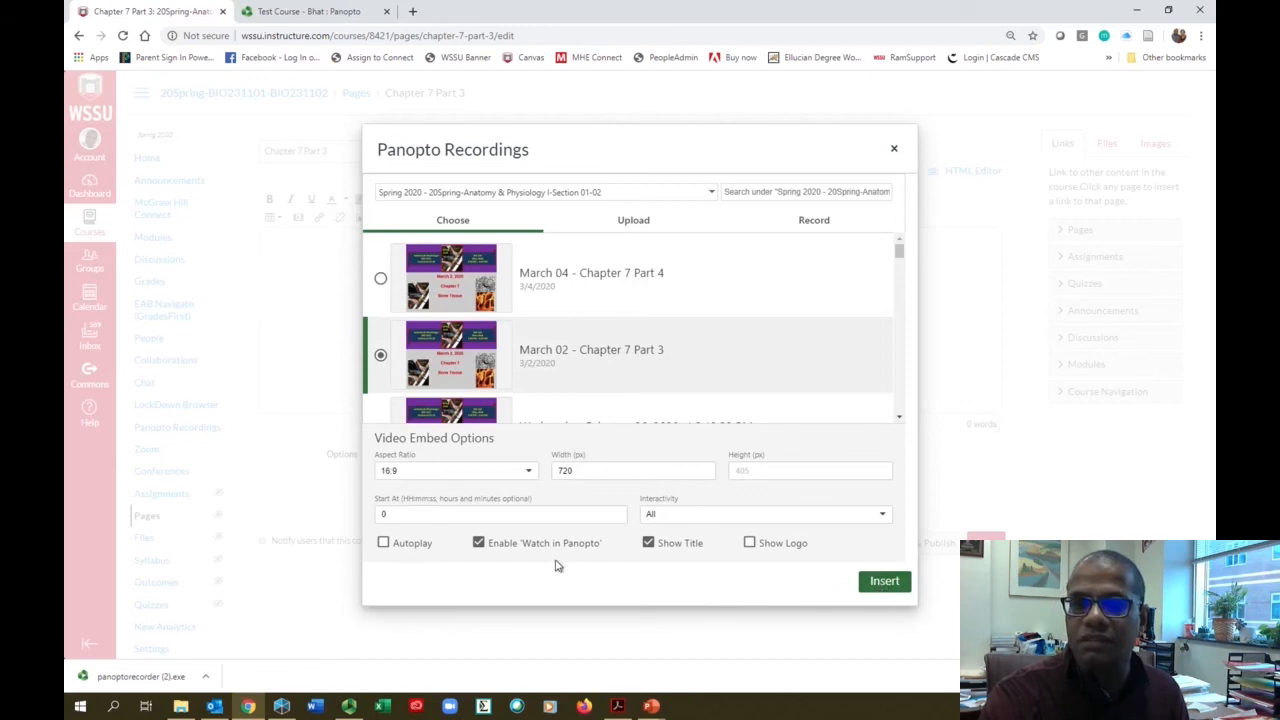
pyautogui.click(886, 582)
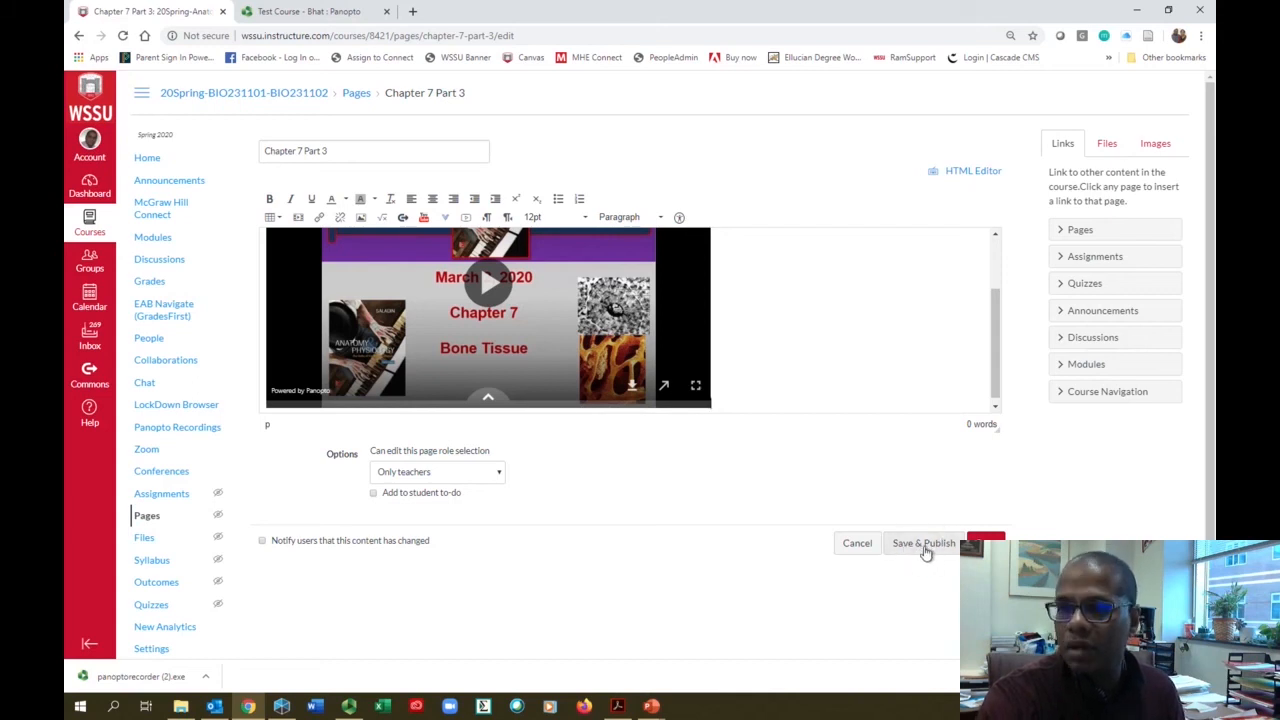
pyautogui.click(915, 546)
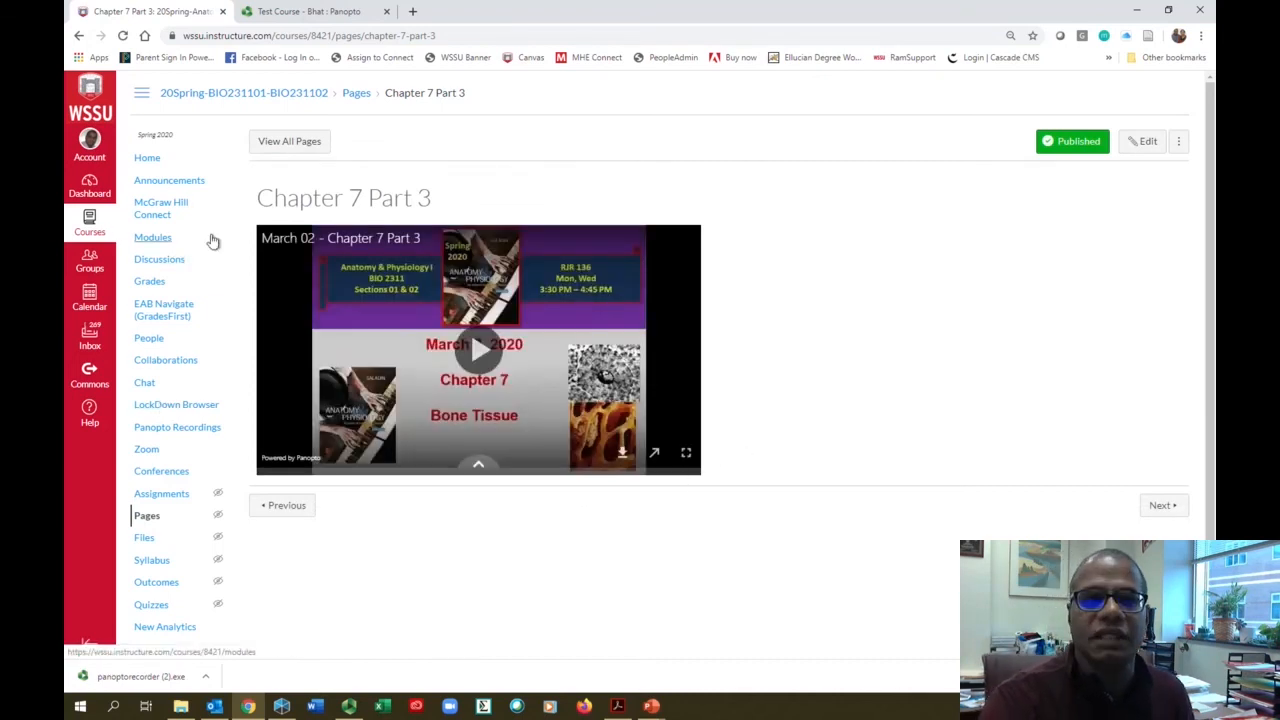
# Return to the course modules and open the published Chapter 7 Part 3 page from Week 11.
pyautogui.click(160, 241)
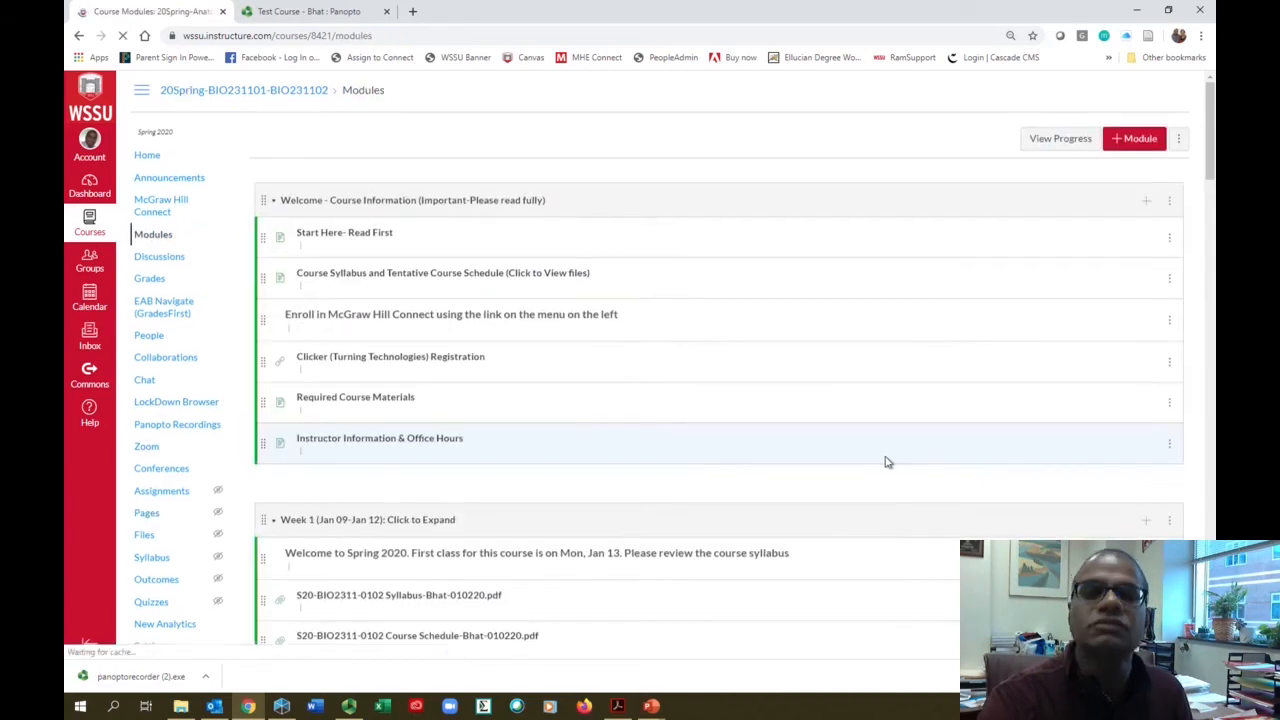
pyautogui.scroll(-6, 886, 457)
pyautogui.scroll(-20, 763, 419)
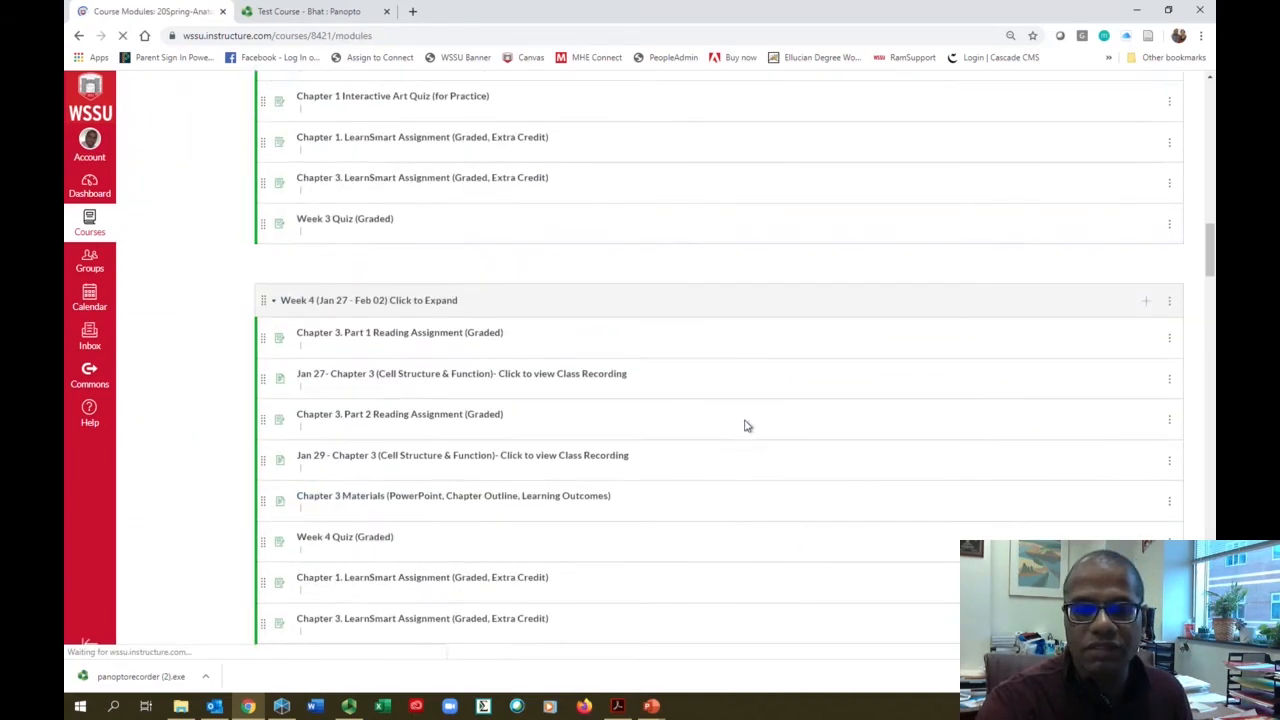
pyautogui.scroll(-20, 745, 425)
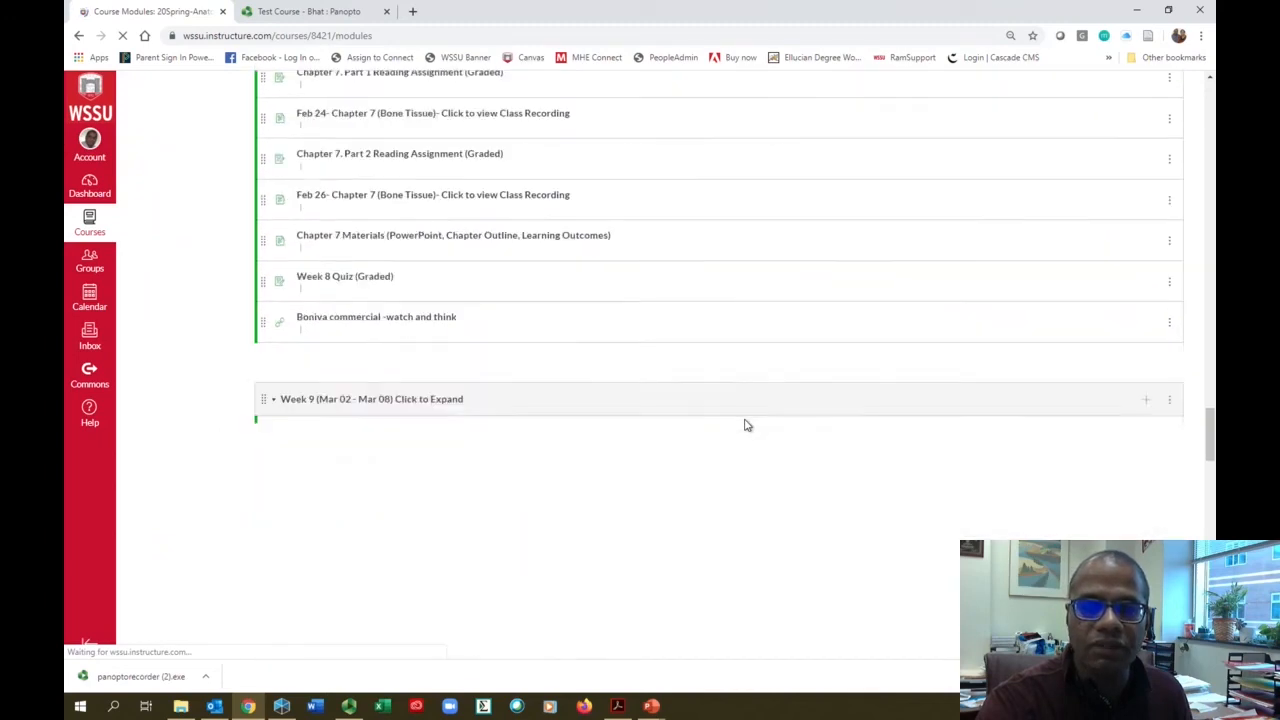
pyautogui.scroll(-2, 700, 425)
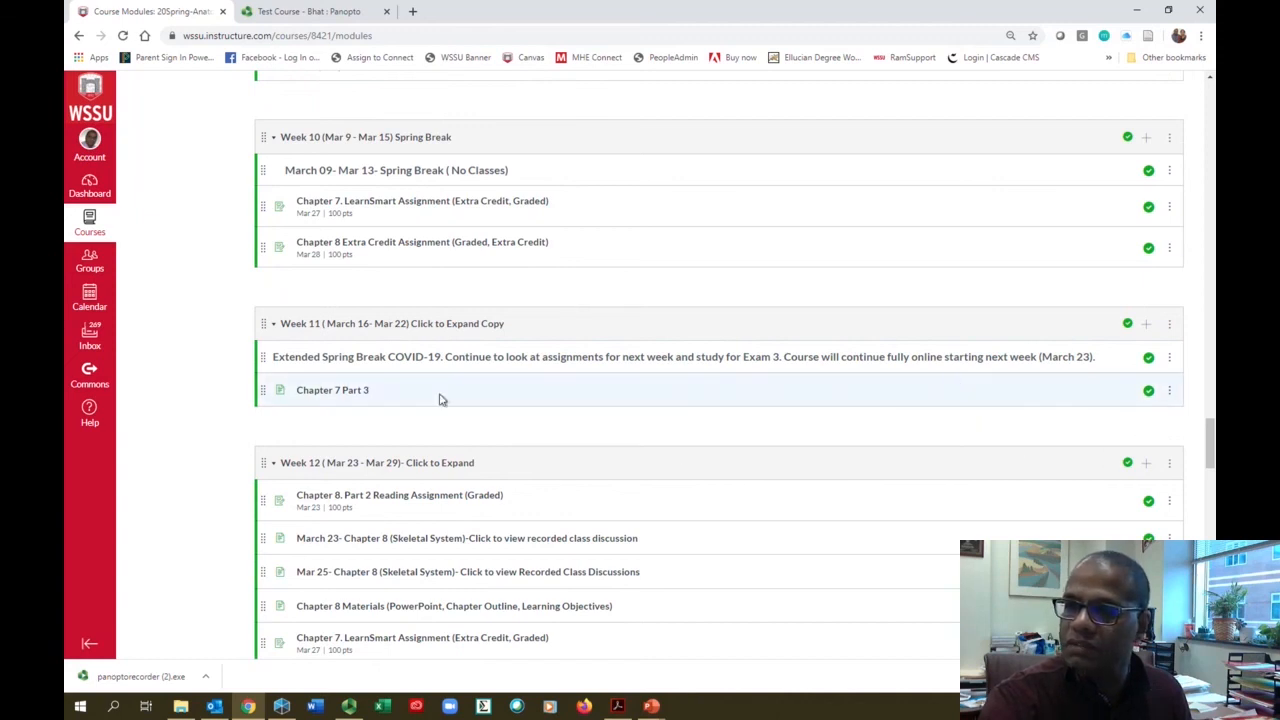
pyautogui.click(343, 392)
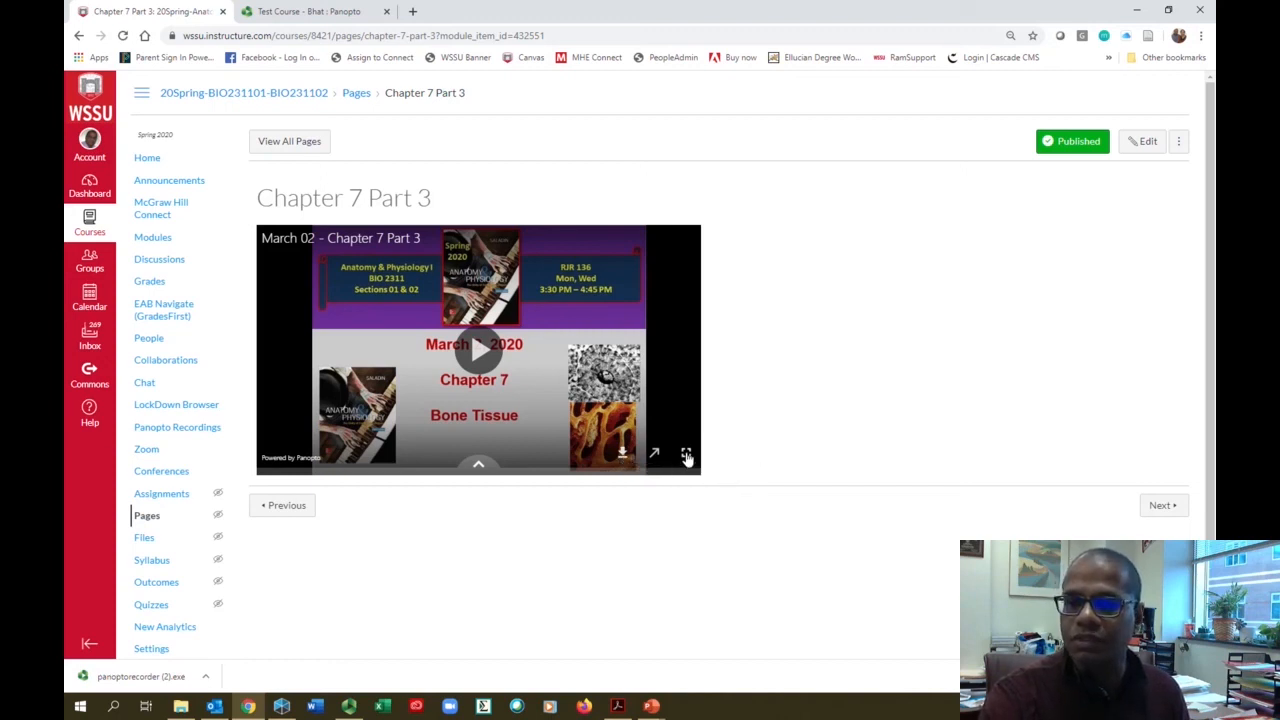
# Play the embedded Chapter 7 Part 3 recording in full screen, pause it and exit full screen.
pyautogui.click(687, 457)
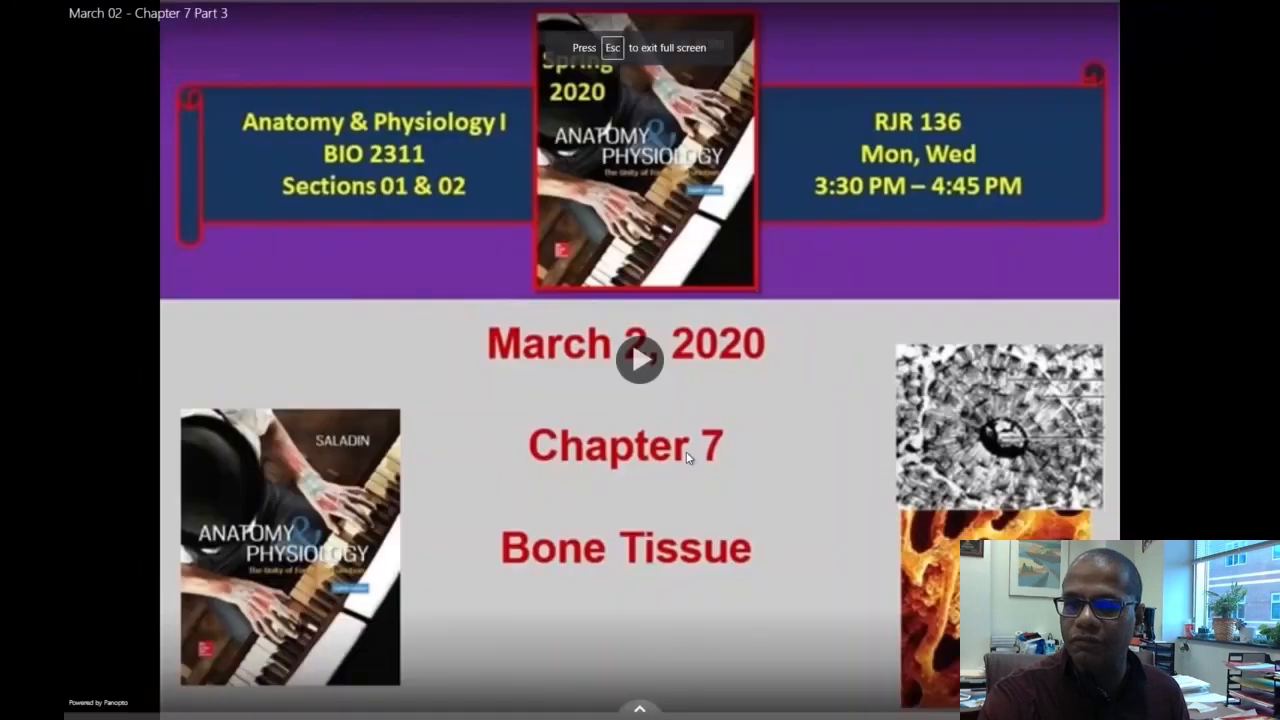
pyautogui.click(641, 361)
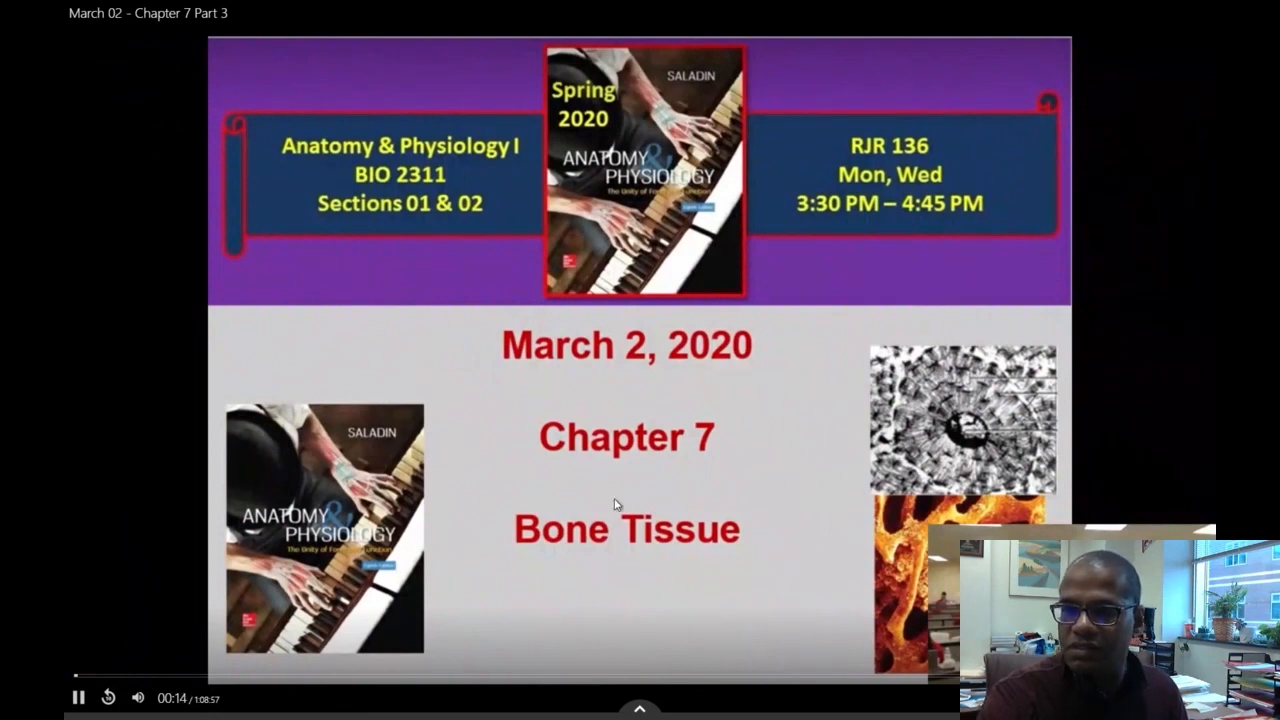
pyautogui.click(80, 699)
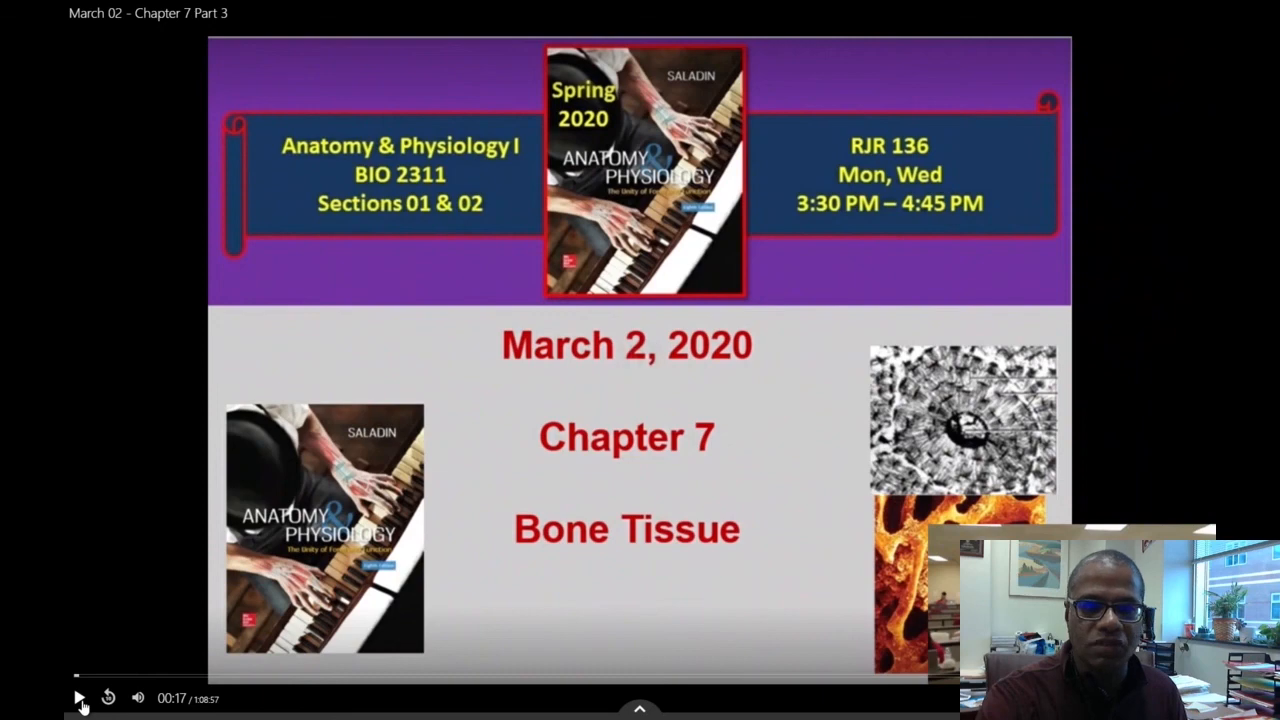
pyautogui.press('Escape')
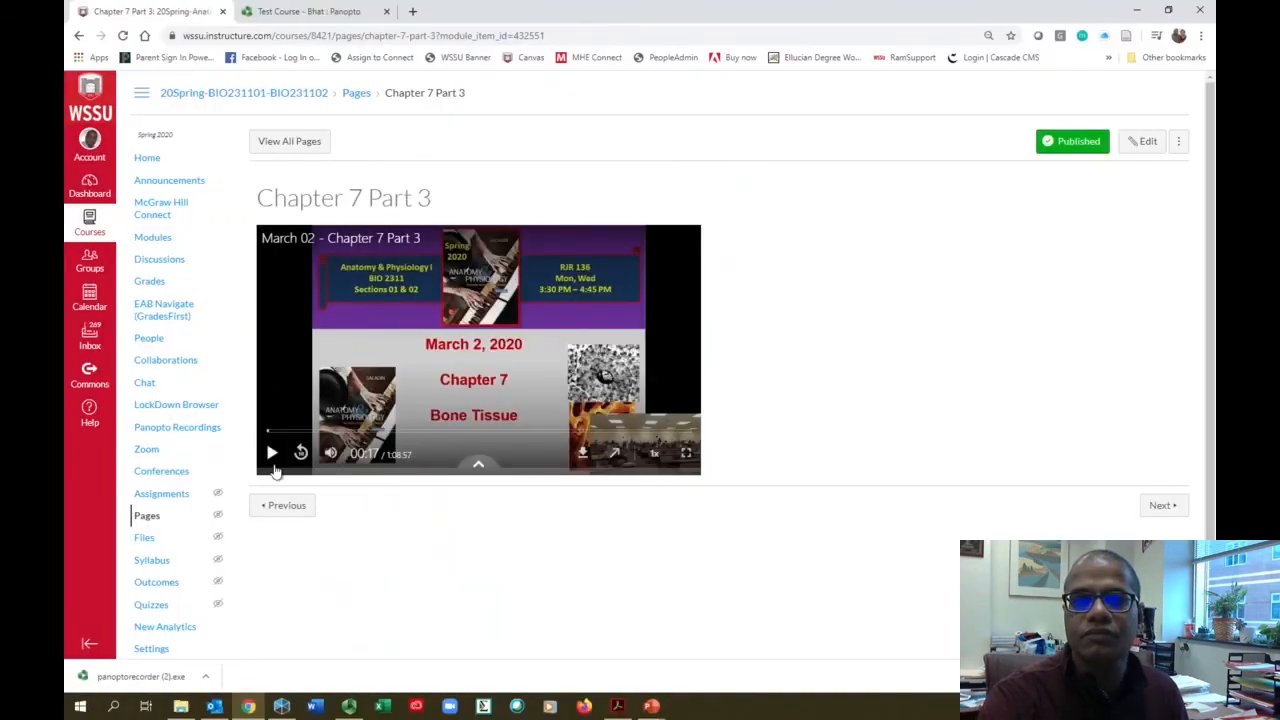
# Return to the course modules, switch to the Panopto recorder and stop the running recording.
pyautogui.click(165, 240)
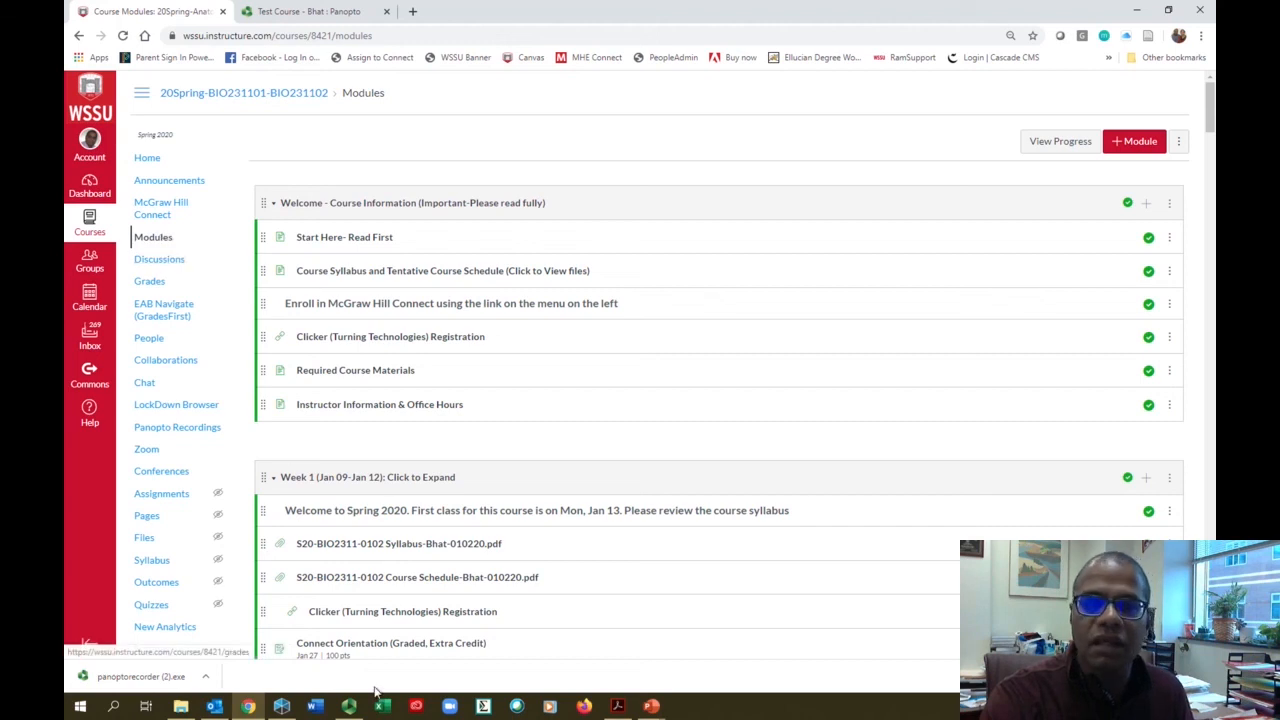
pyautogui.click(350, 706)
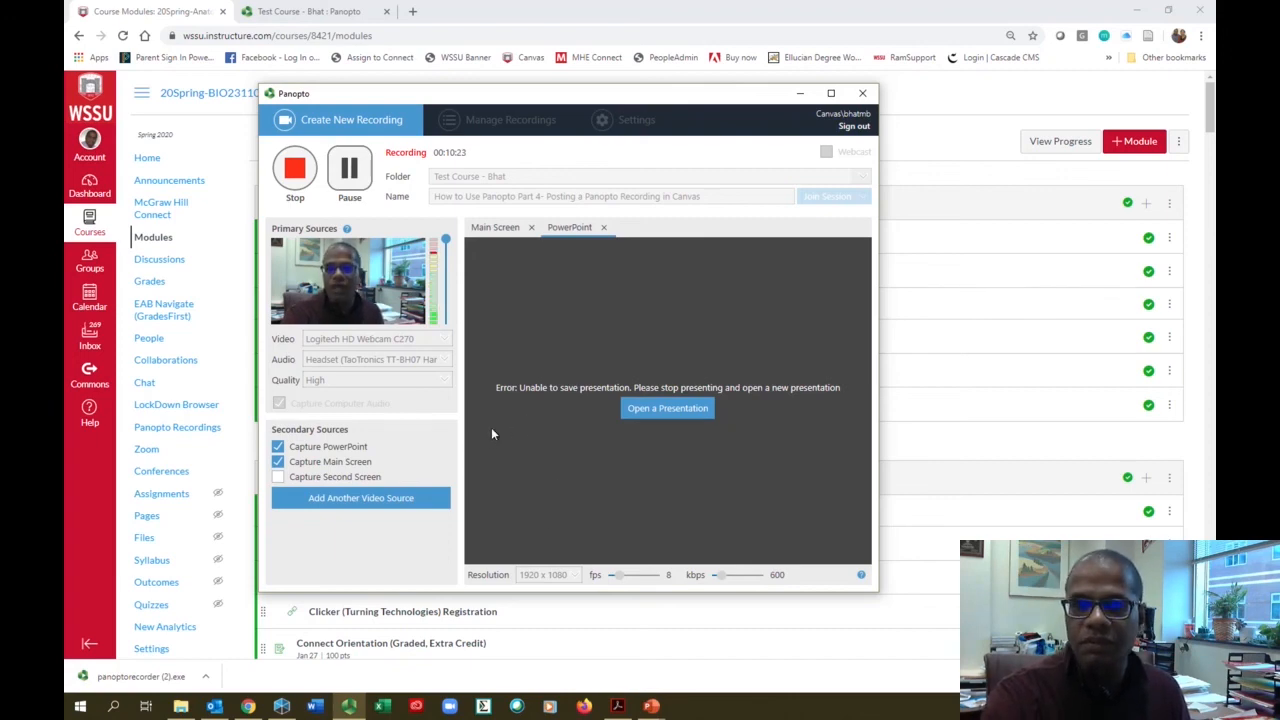
pyautogui.click(296, 170)
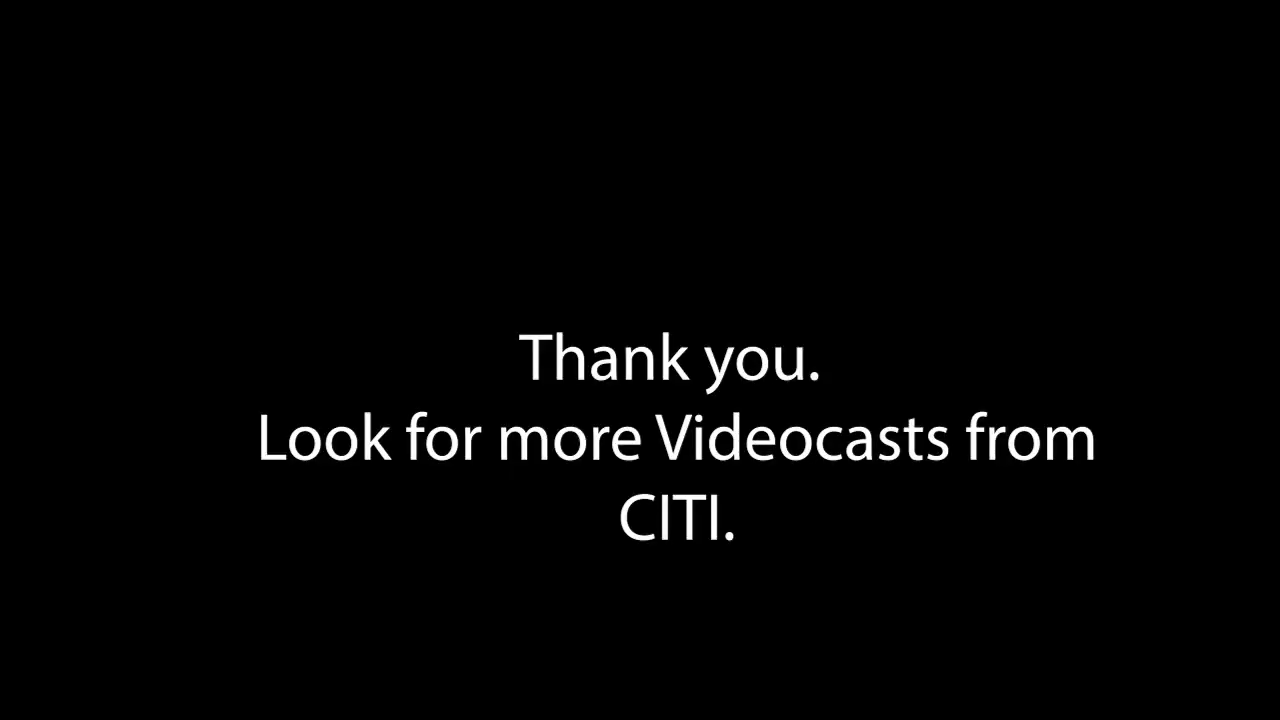